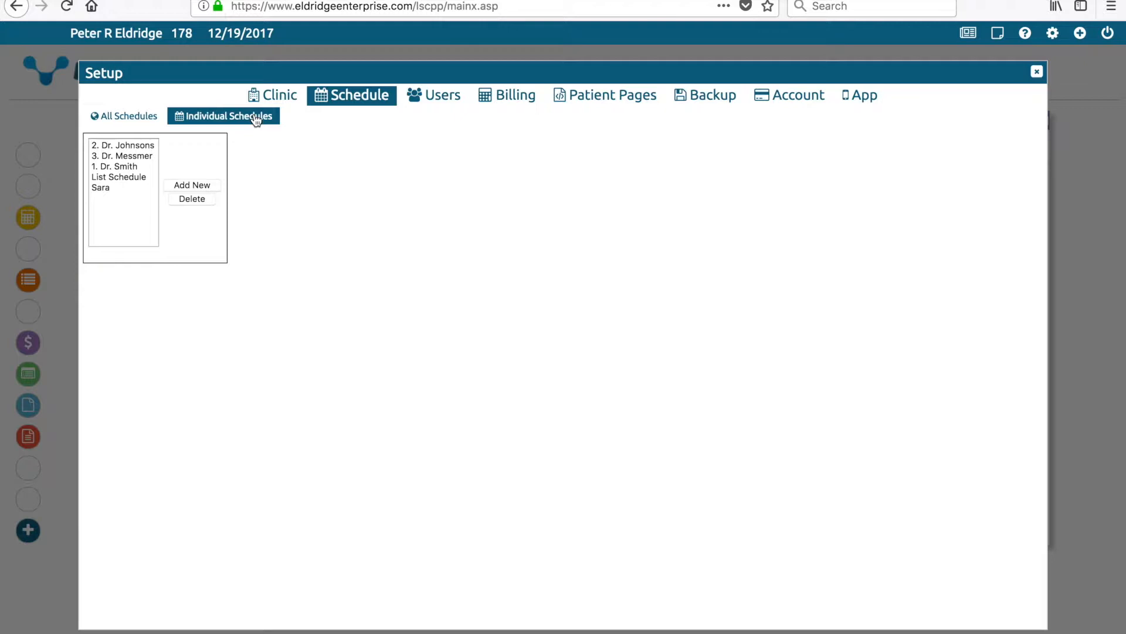
# Add a new schedule to the list of individual schedules and select it.
pyautogui.click(134, 151)
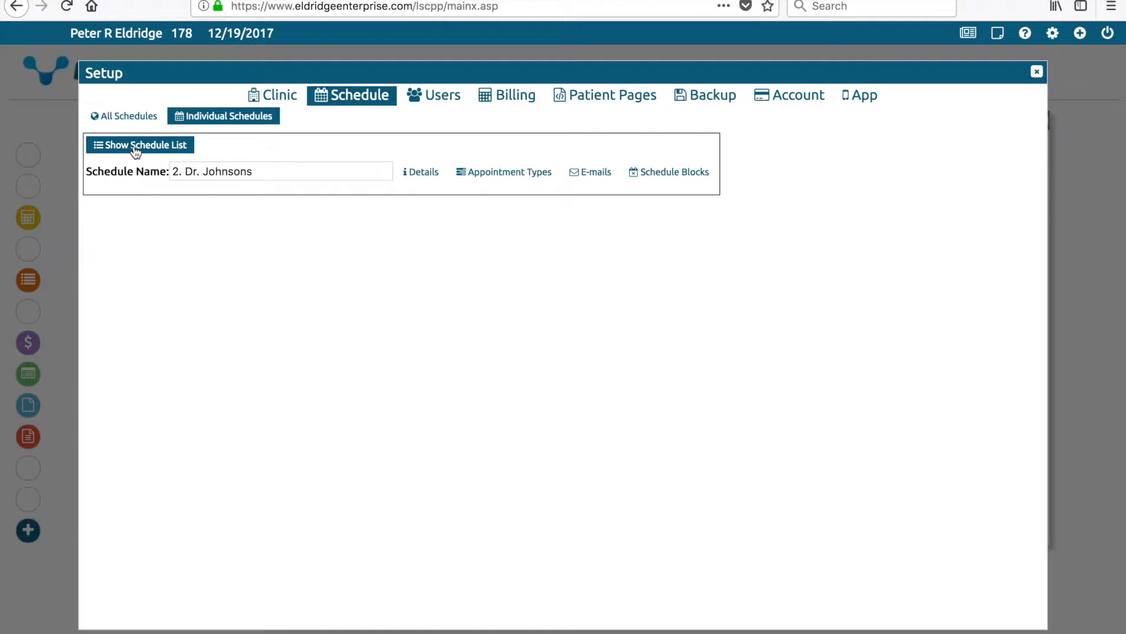
pyautogui.click(136, 151)
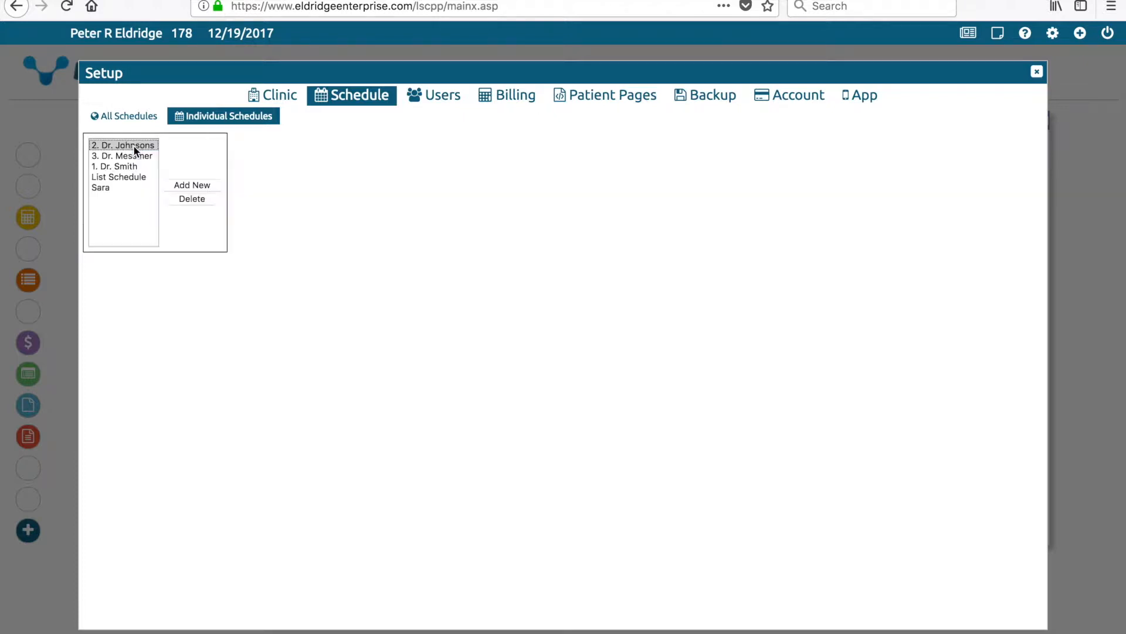
pyautogui.click(183, 185)
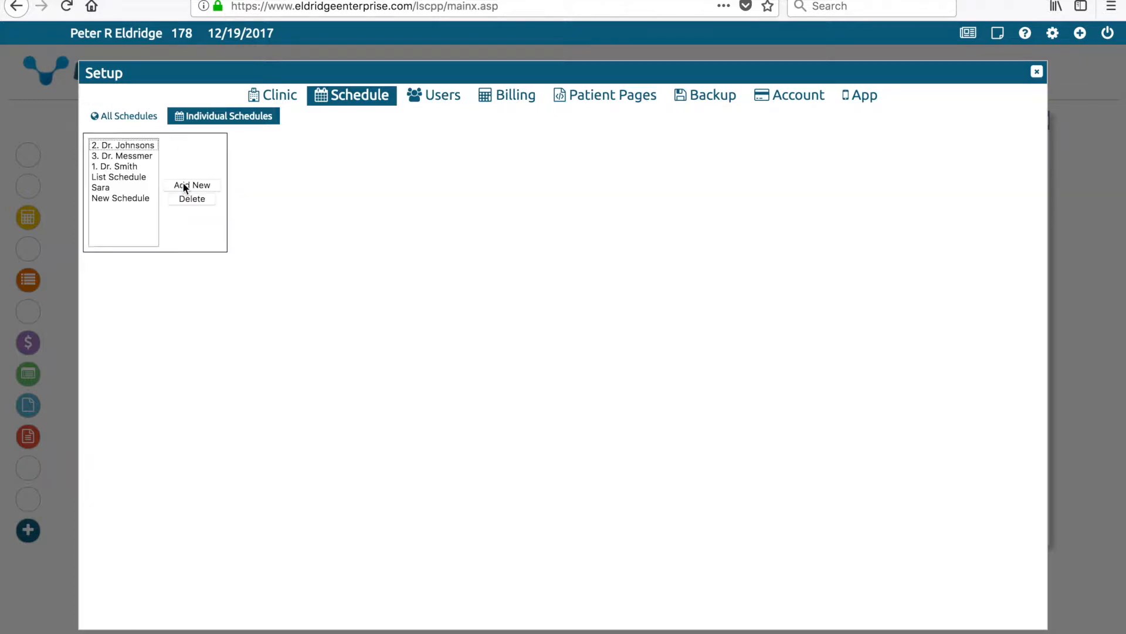
pyautogui.click(145, 197)
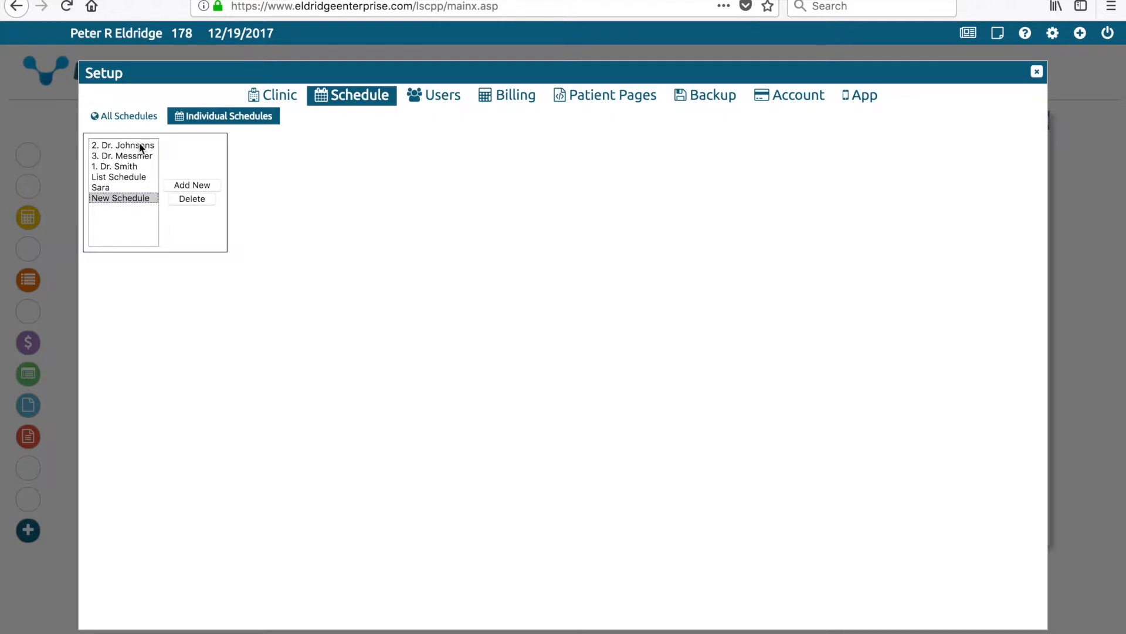
# Open the details of schedule number 2 and check the available schedule types and interval lengths, keeping Time and 15 min.
pyautogui.click(144, 146)
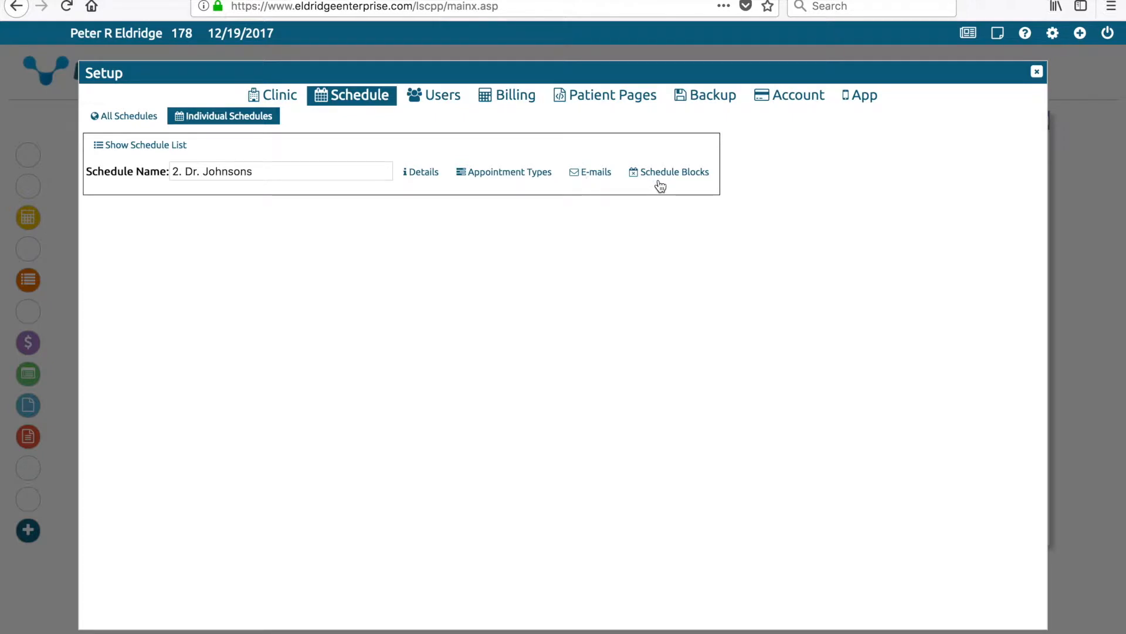
pyautogui.click(420, 172)
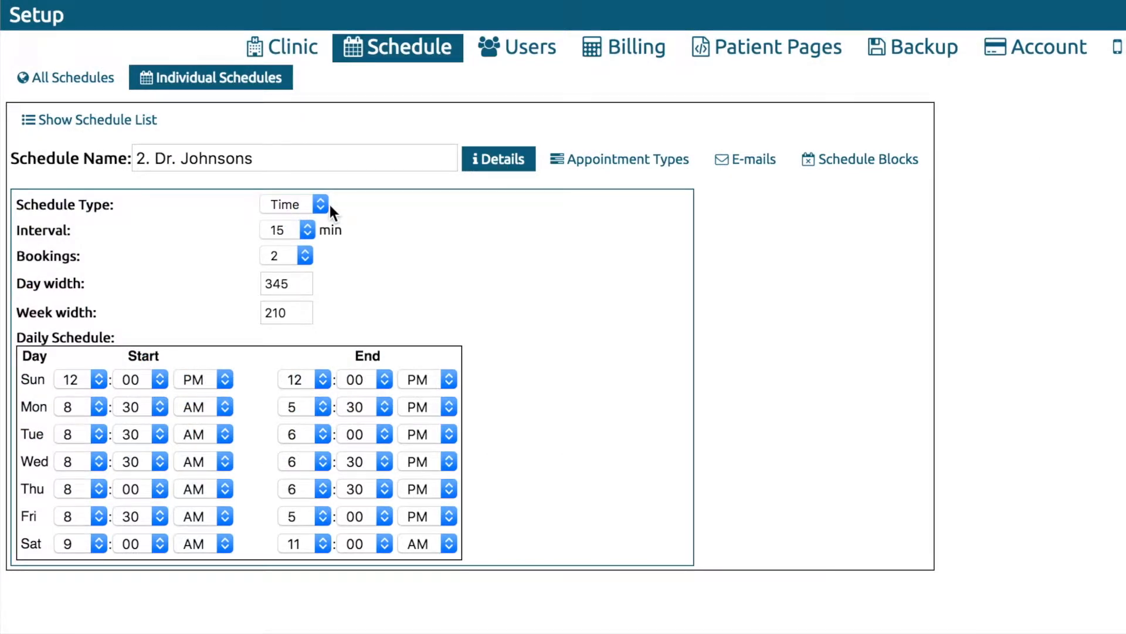
pyautogui.click(321, 206)
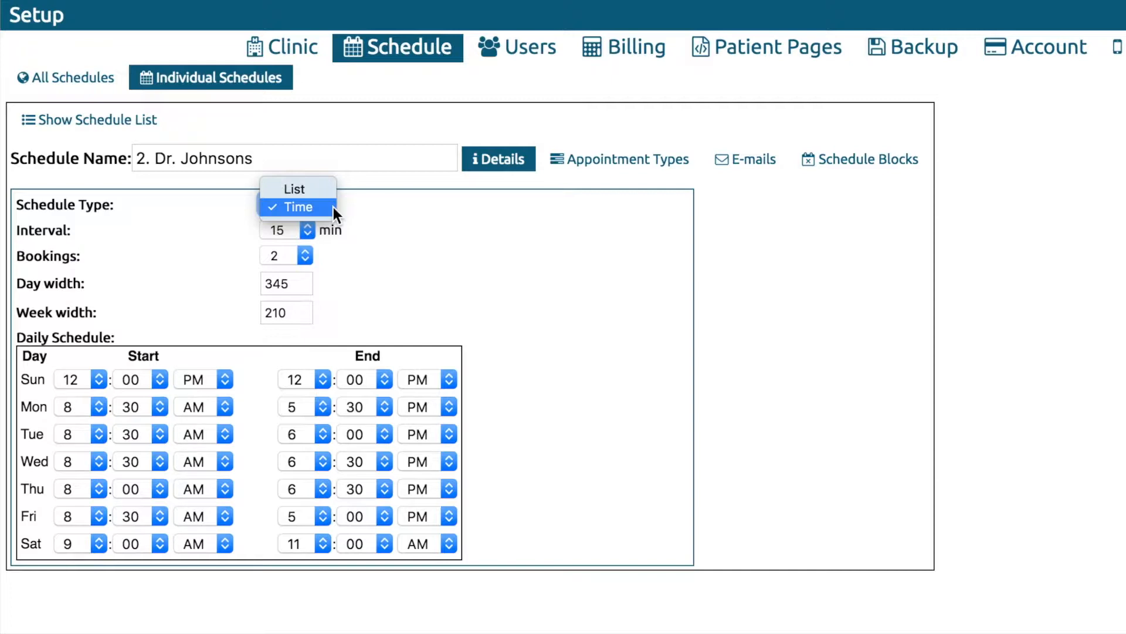
pyautogui.click(404, 210)
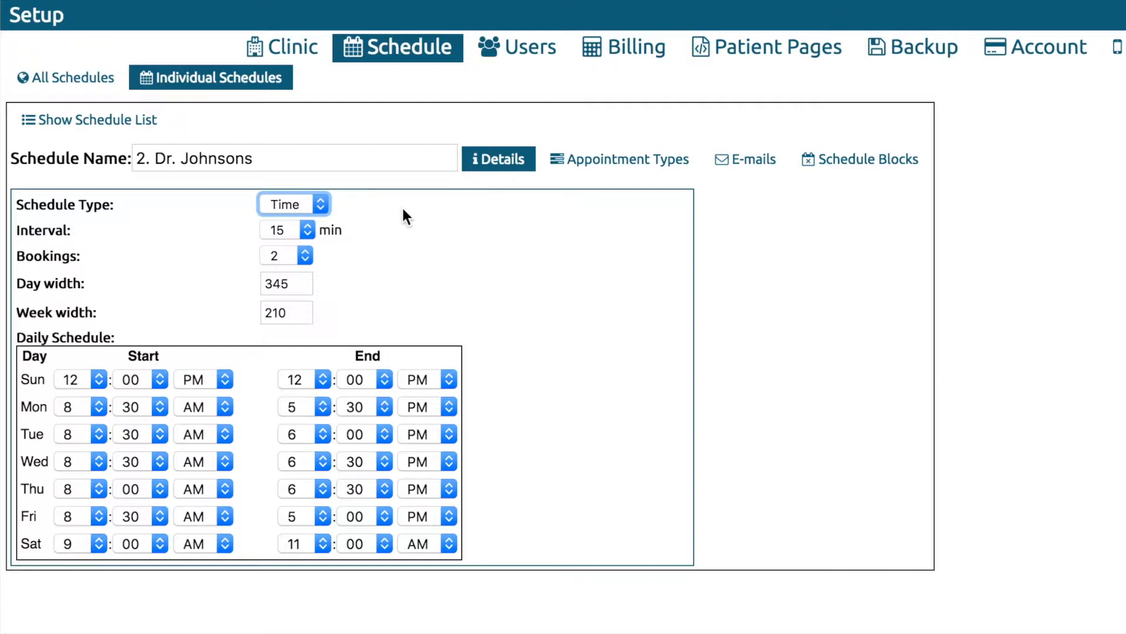
pyautogui.click(307, 230)
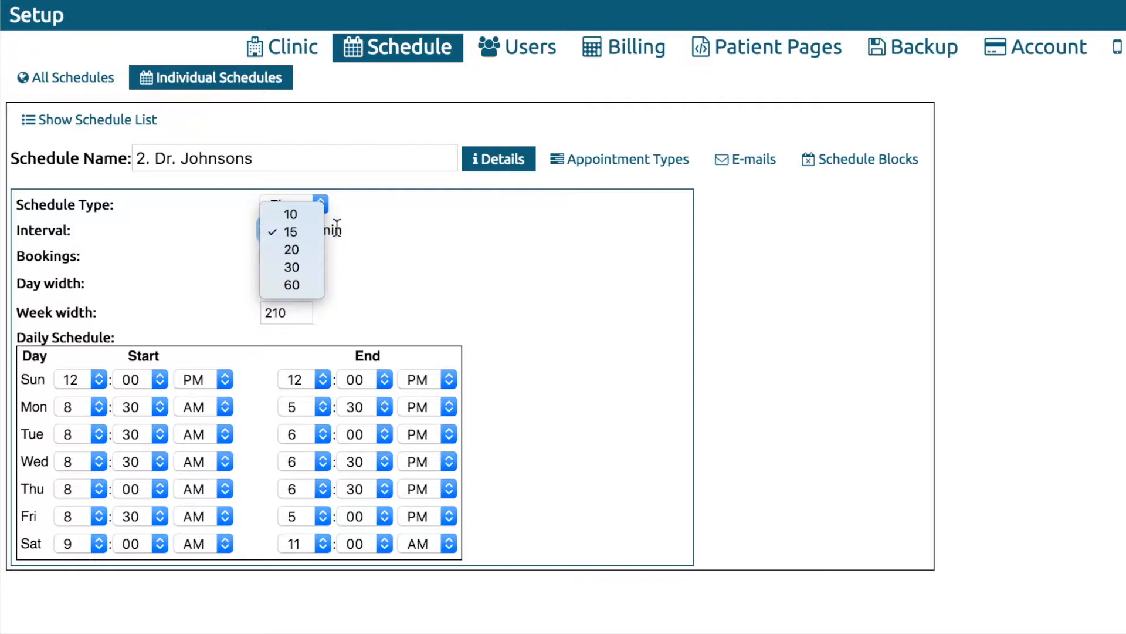
pyautogui.click(312, 233)
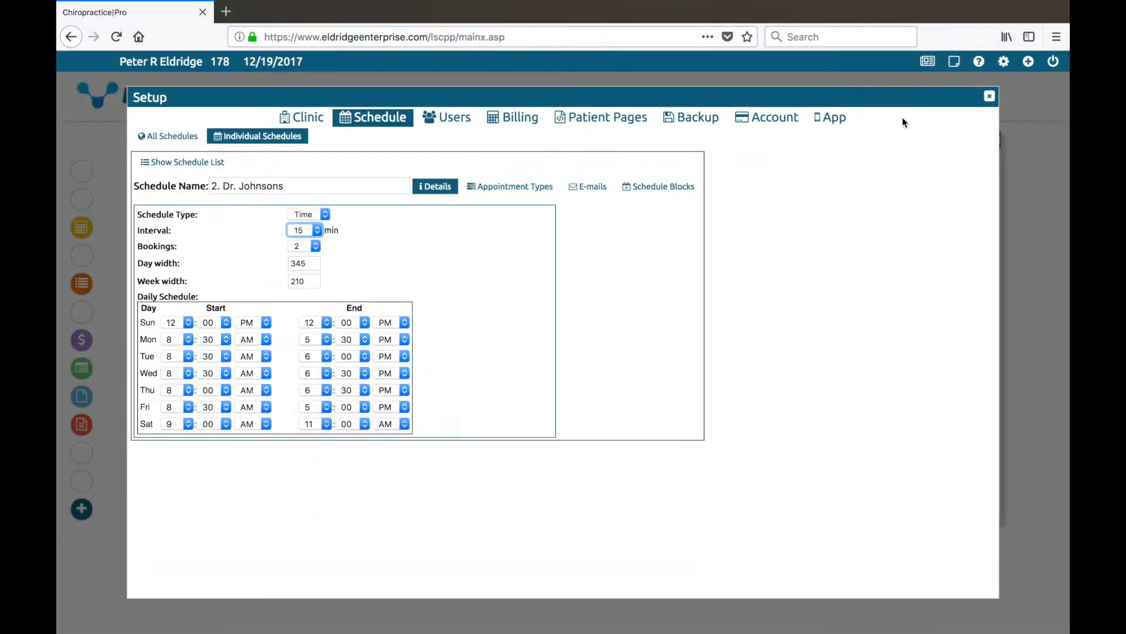
# Leave the setup and check the visit types offered for a new 11:30 AM appointment, without saving the appointment.
pyautogui.click(990, 95)
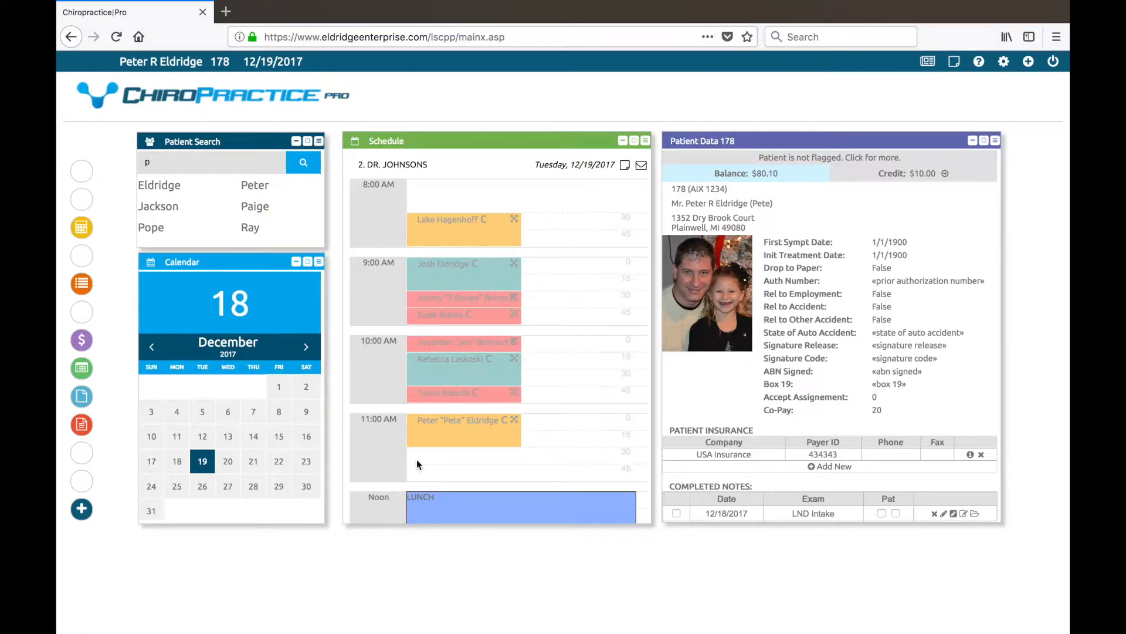
pyautogui.click(431, 455)
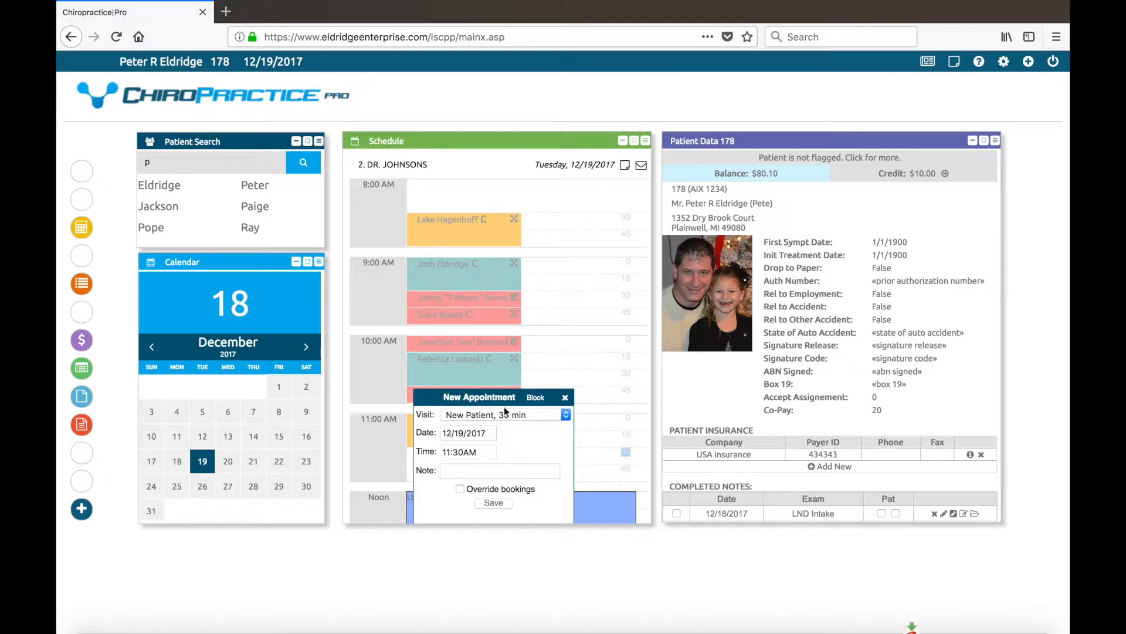
pyautogui.click(564, 415)
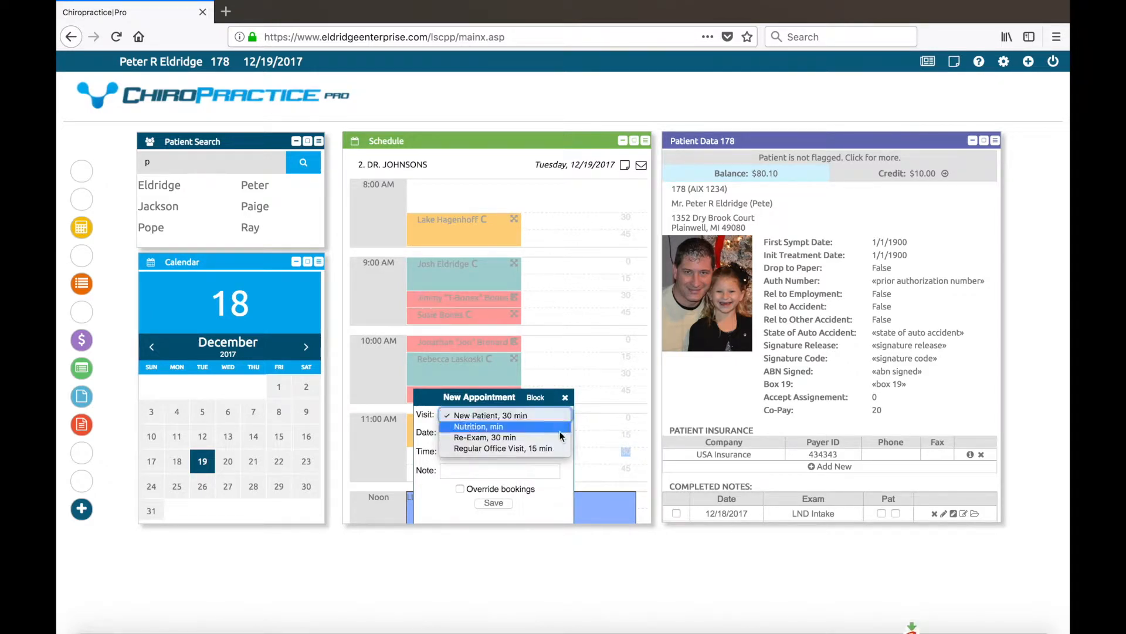
pyautogui.click(567, 400)
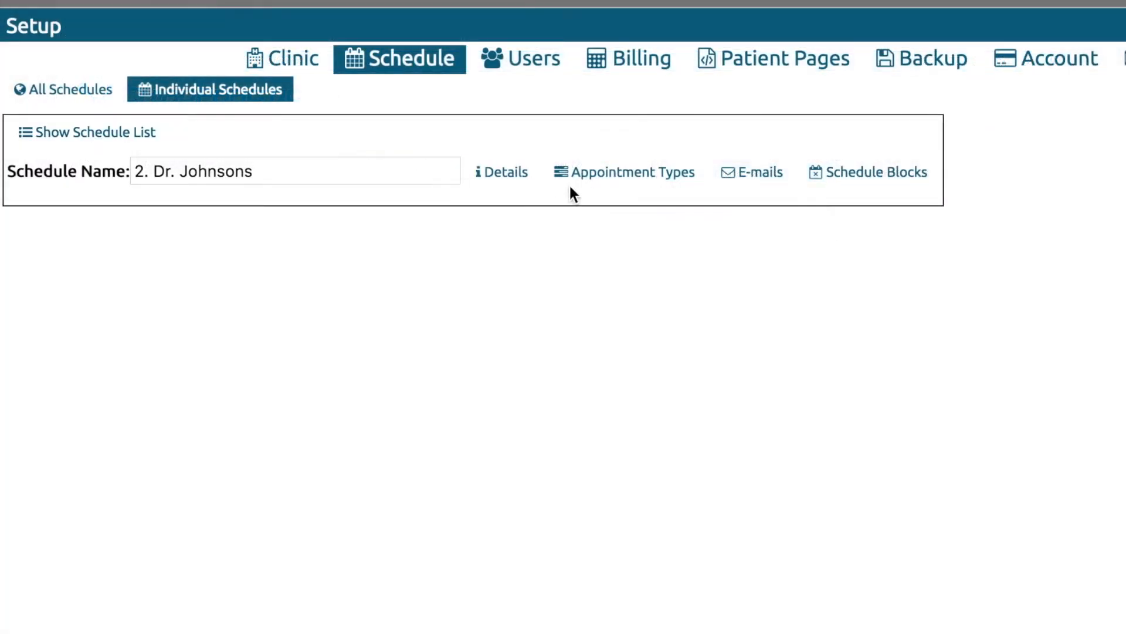
# Check the bookings options in the details of schedule number 2, keeping 2 bookings.
pyautogui.click(503, 175)
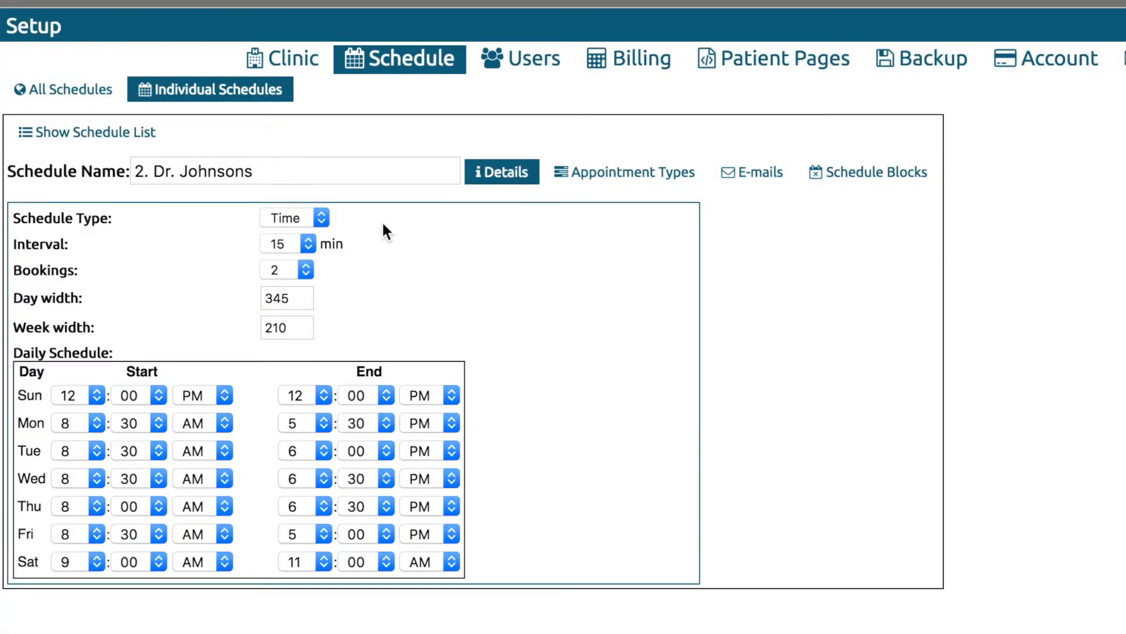
pyautogui.click(306, 269)
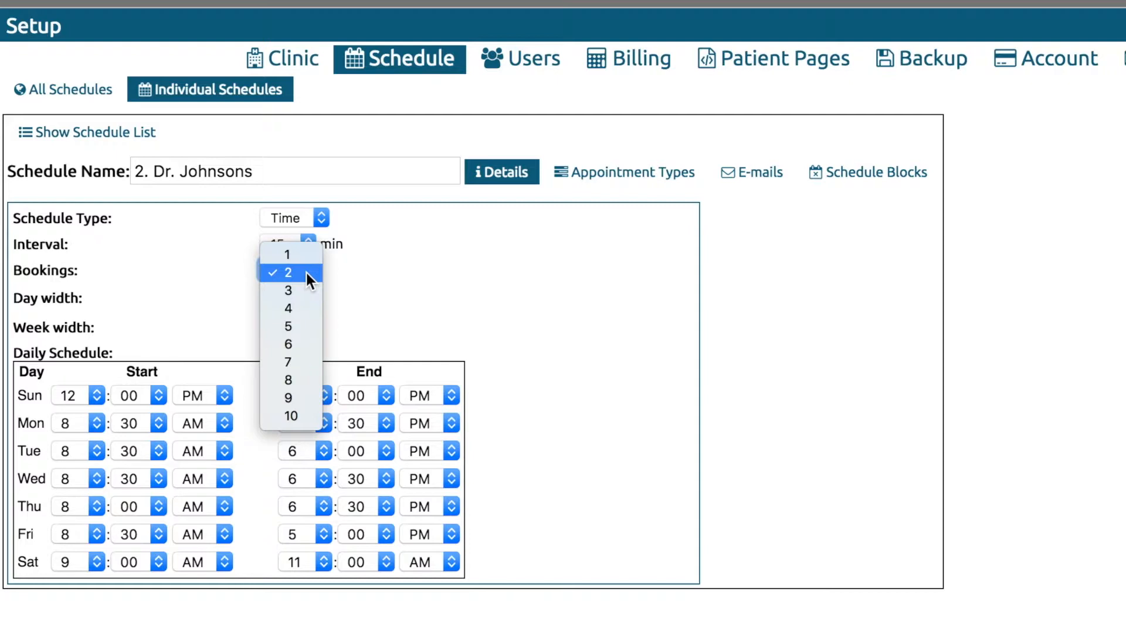
pyautogui.click(307, 272)
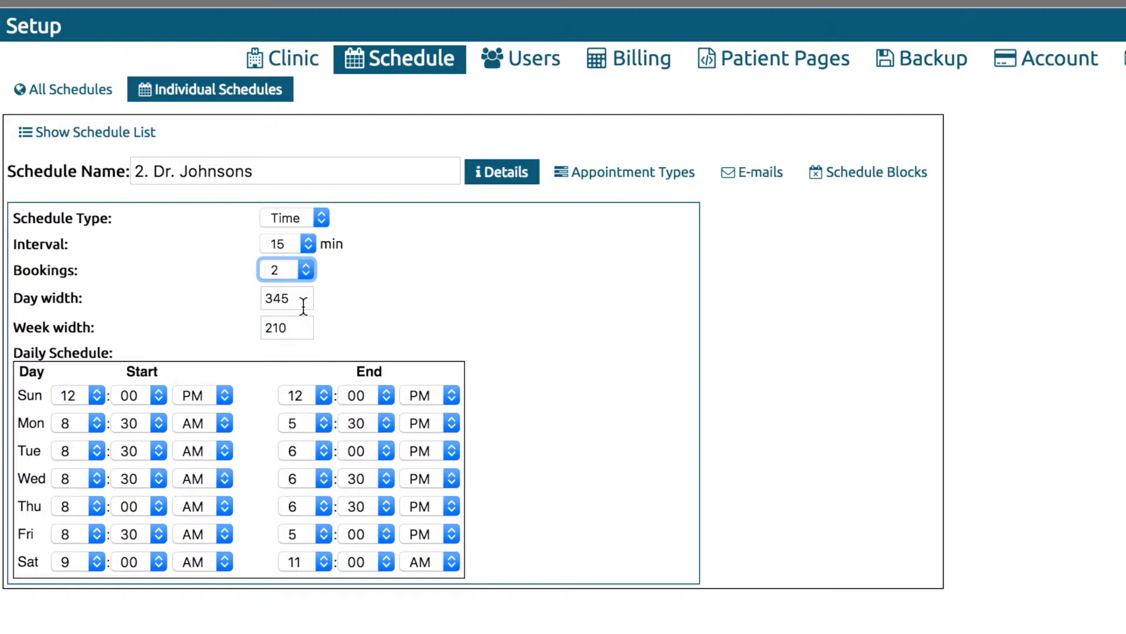
pyautogui.click(420, 330)
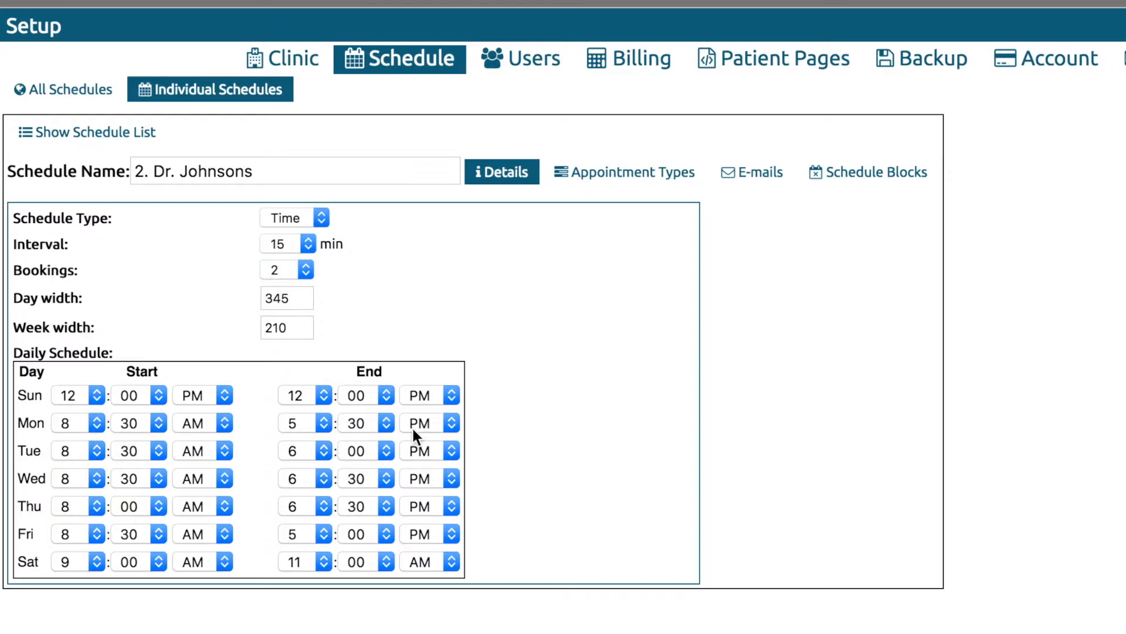
# Set the Nutrition appointment type's duration to 15 min and its booking span to 1.
pyautogui.click(646, 183)
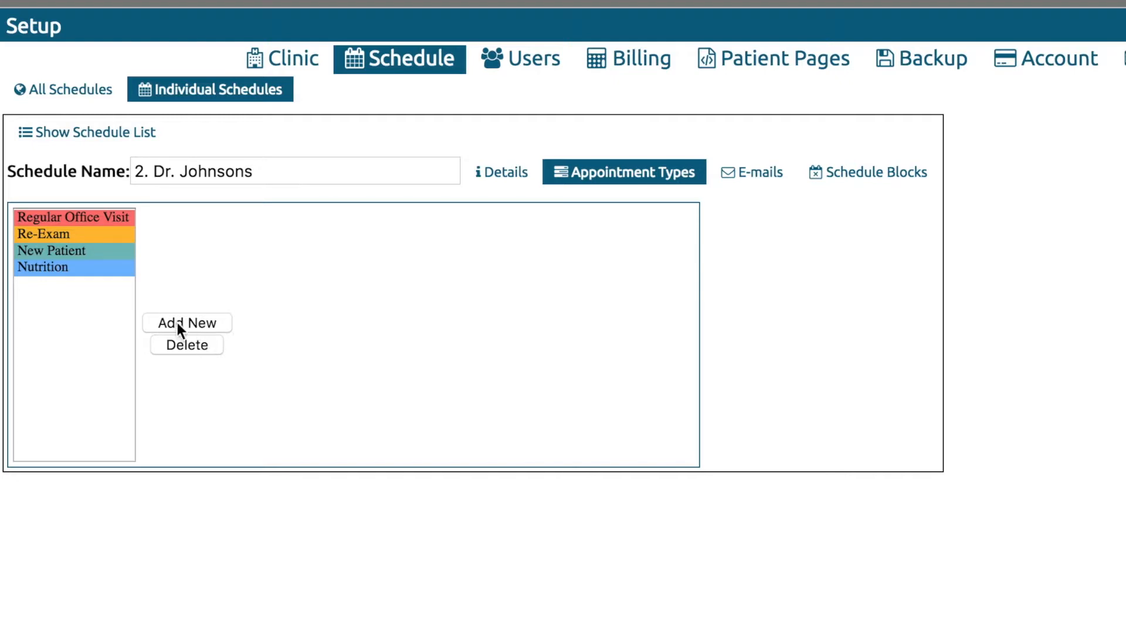
pyautogui.click(69, 269)
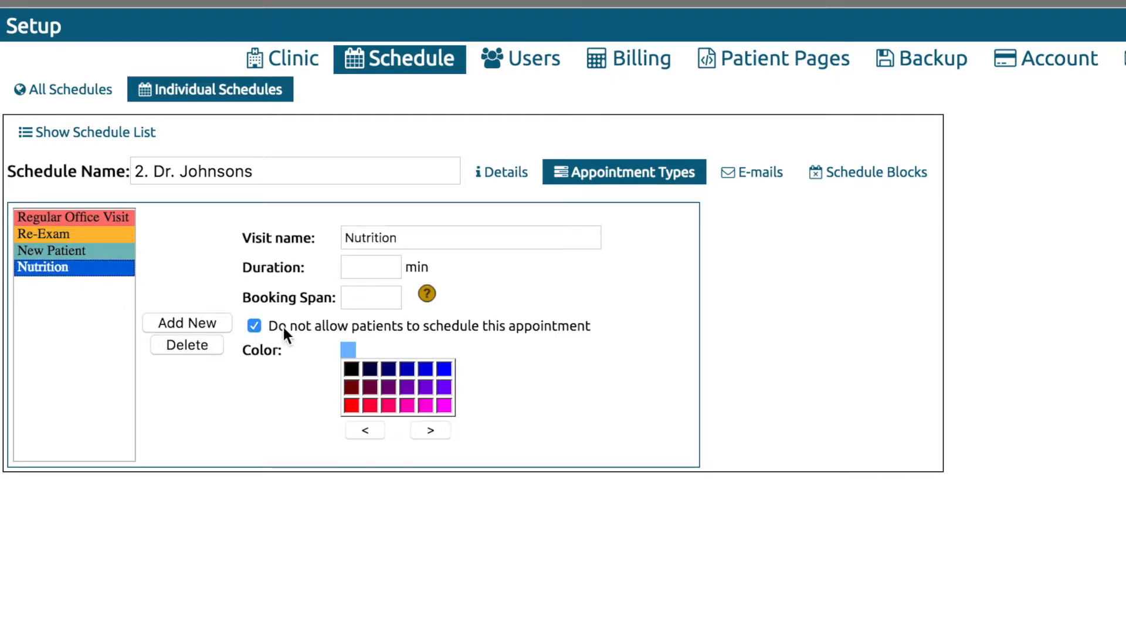
pyautogui.click(368, 261)
pyautogui.write('1')
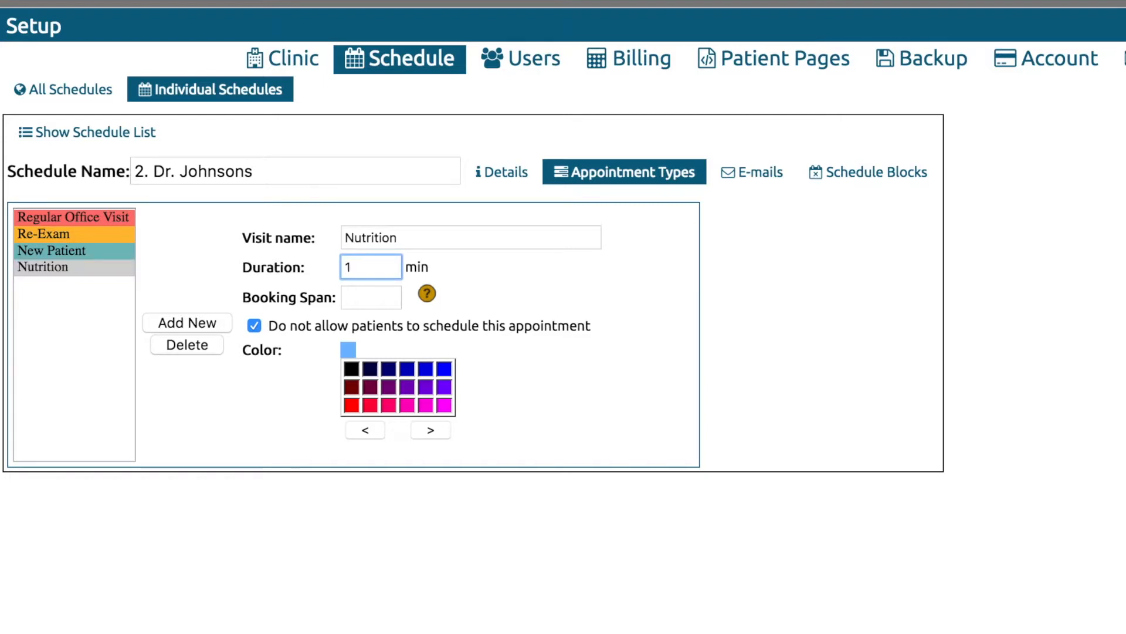
pyautogui.write('5')
pyautogui.click(590, 278)
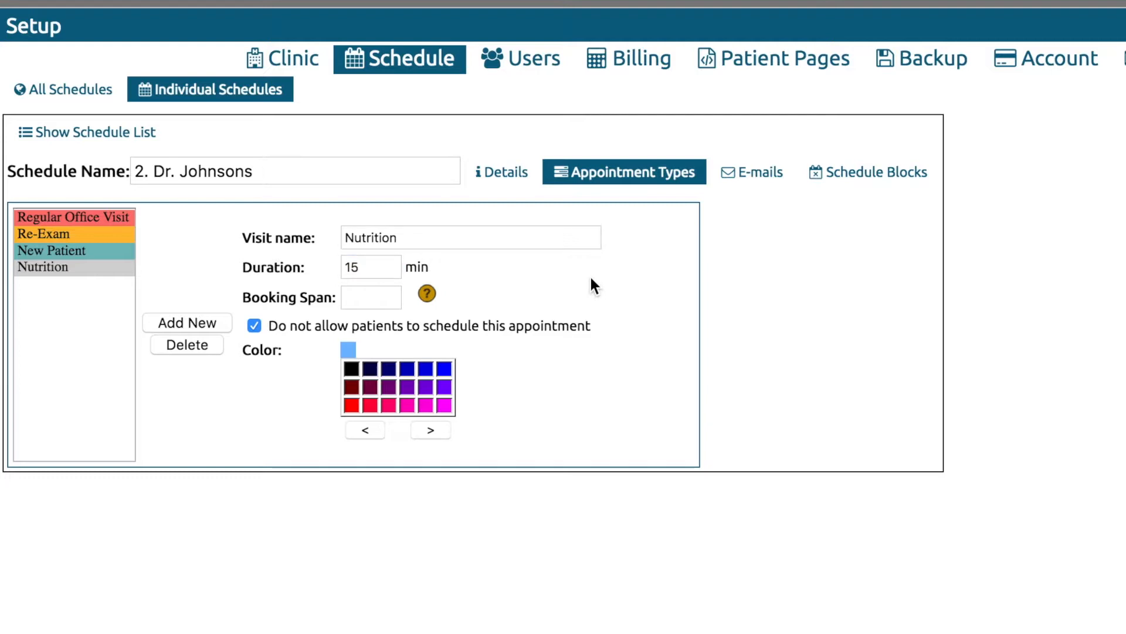
pyautogui.click(391, 298)
pyautogui.write('1')
pyautogui.click(590, 272)
# Allow patients to schedule the Nutrition appointment themselves and browse the further colors available for it.
pyautogui.click(255, 326)
pyautogui.click(432, 430)
pyautogui.click(432, 430)
pyautogui.click(433, 430)
pyautogui.click(433, 430)
pyautogui.click(433, 430)
# Extend the confirmation text message to read "This is the text to remind you of your appointment".
pyautogui.click(752, 183)
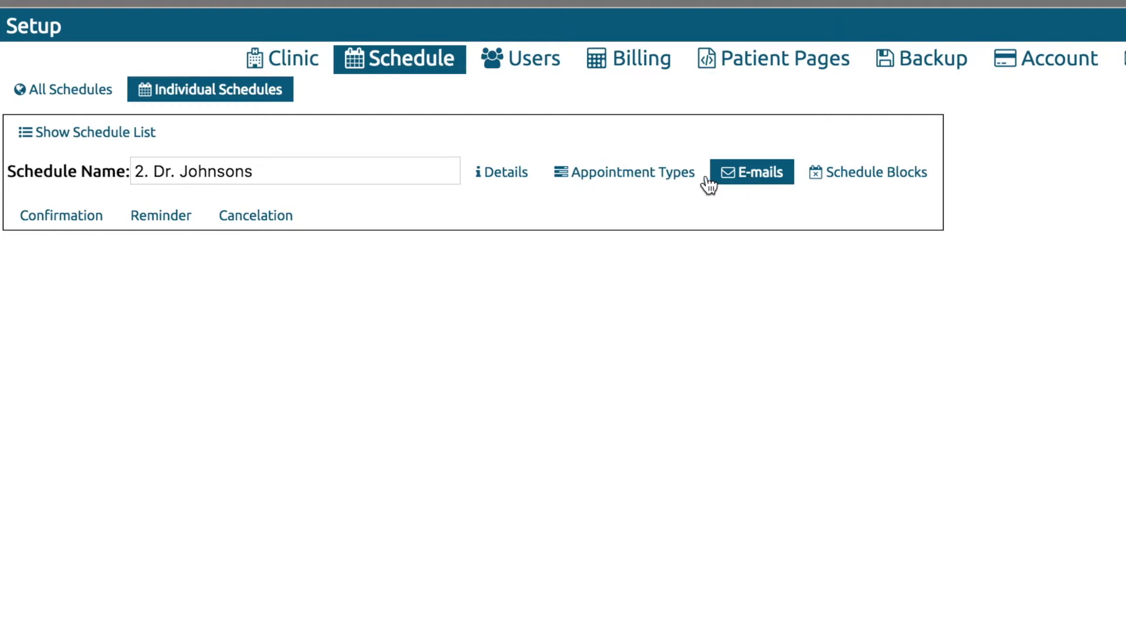
pyautogui.click(84, 221)
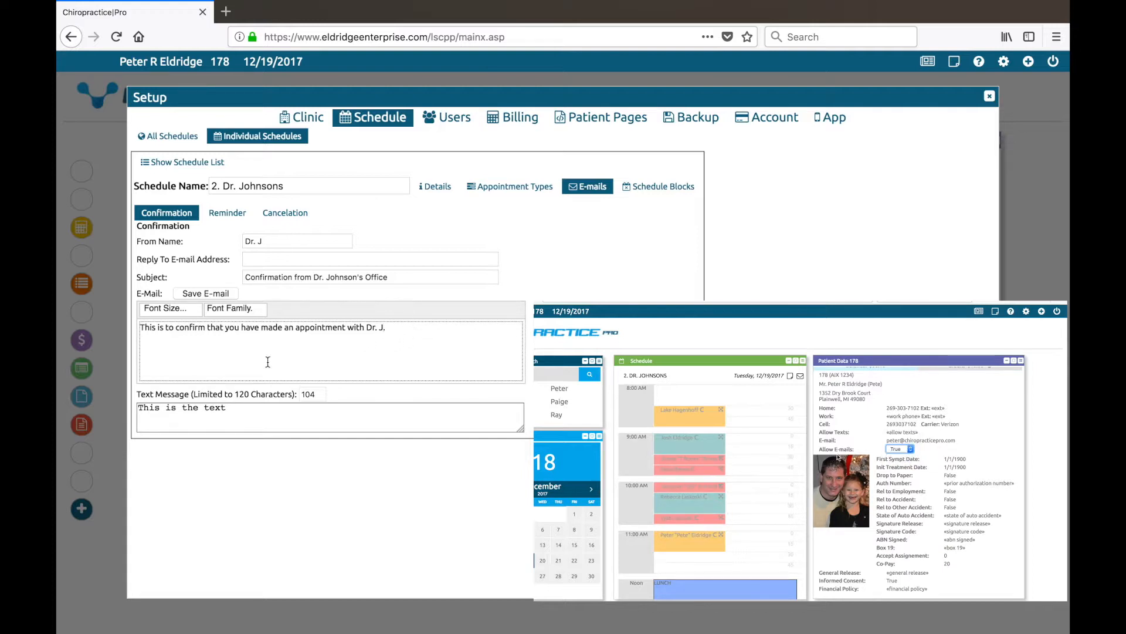
pyautogui.click(250, 413)
pyautogui.write('to remind')
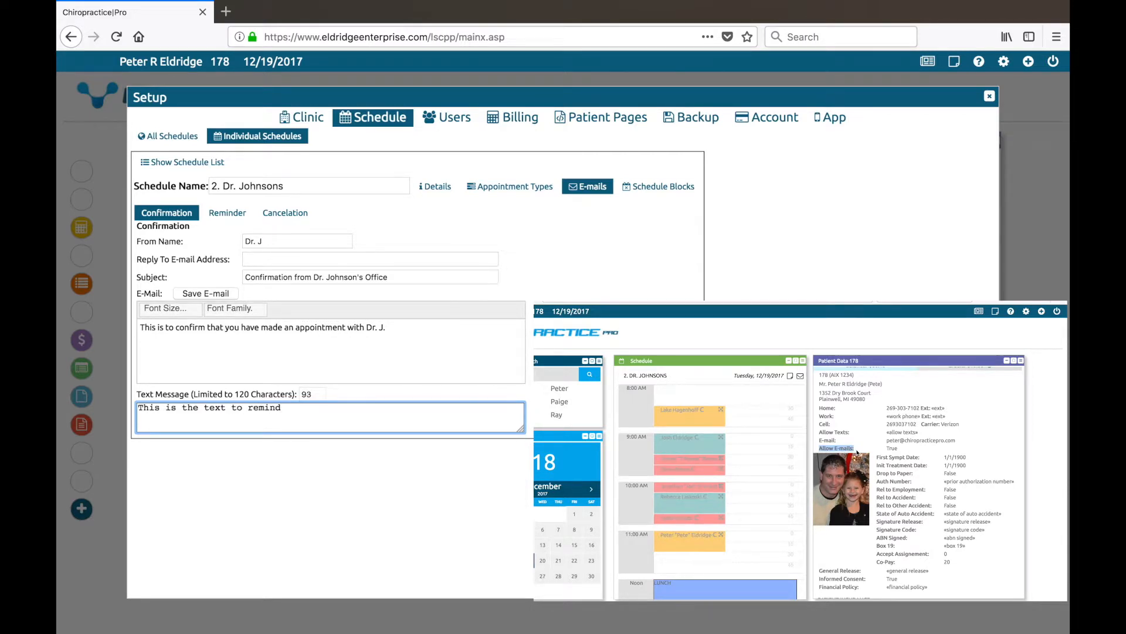
pyautogui.write(' you of your')
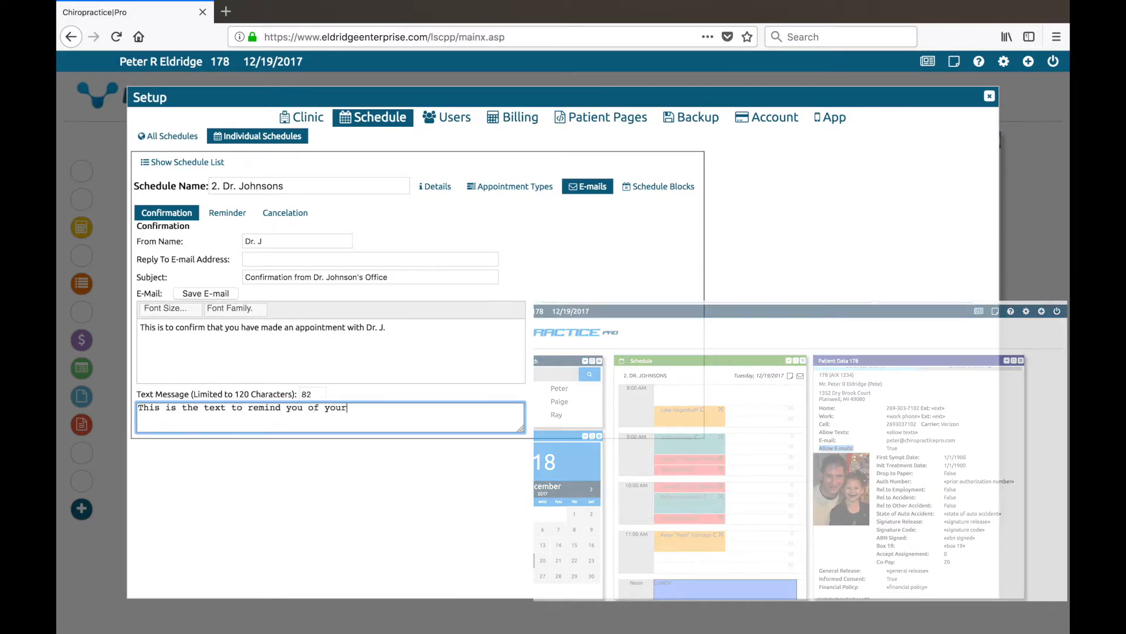
pyautogui.write(' appointment')
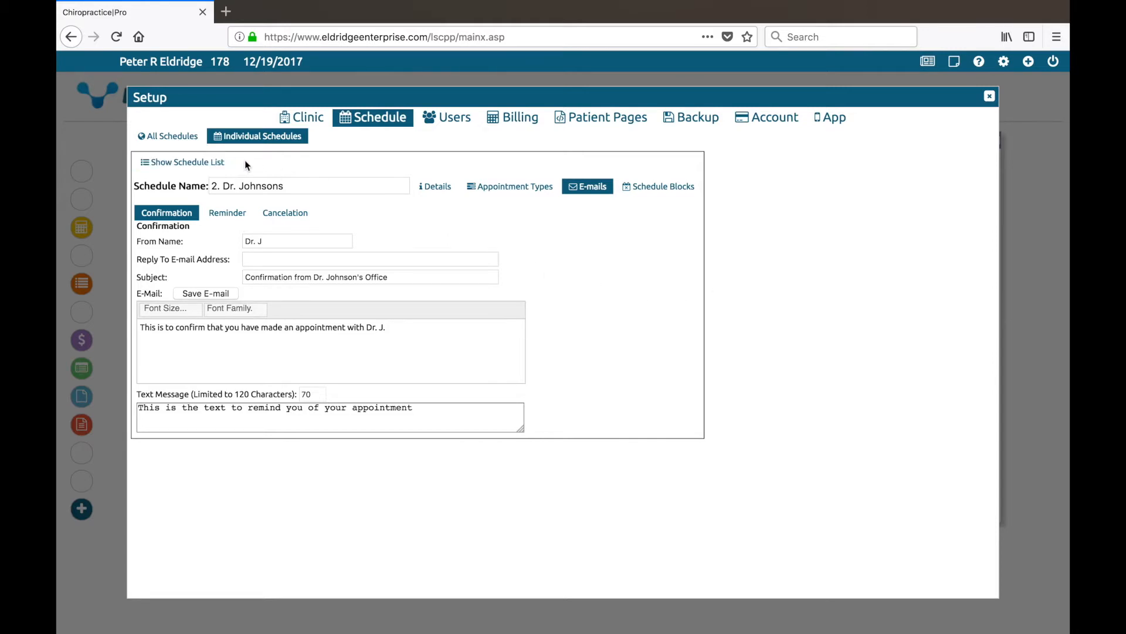
# View the reminder e-mail settings and send a reminder e-mail from the 10:15 AM New Patient appointment in the day schedule.
pyautogui.click(228, 213)
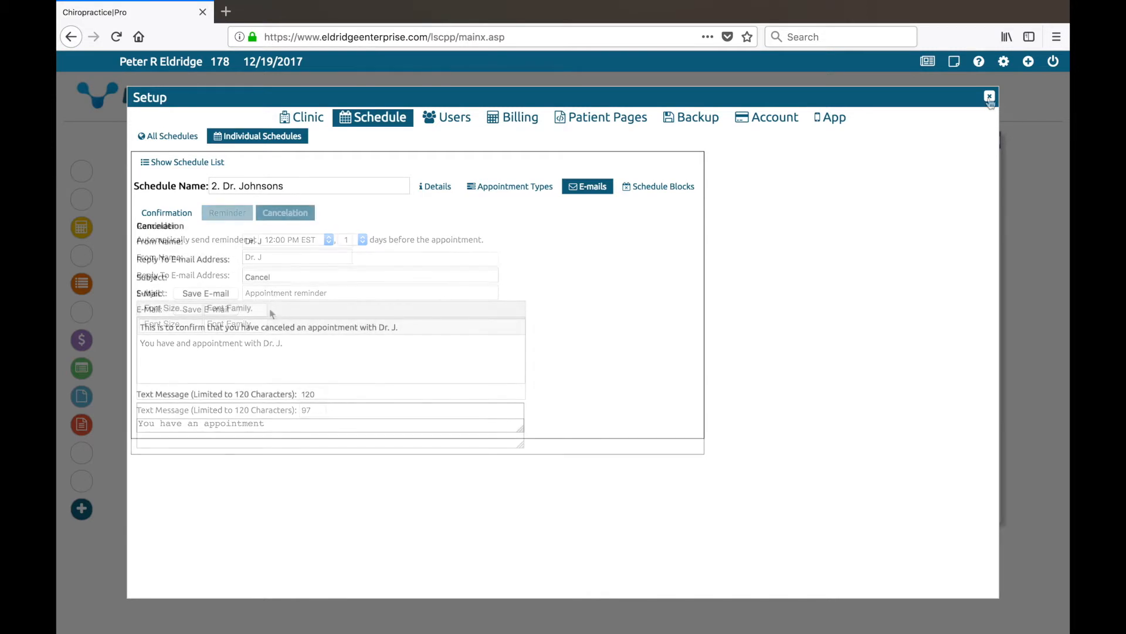
pyautogui.click(989, 97)
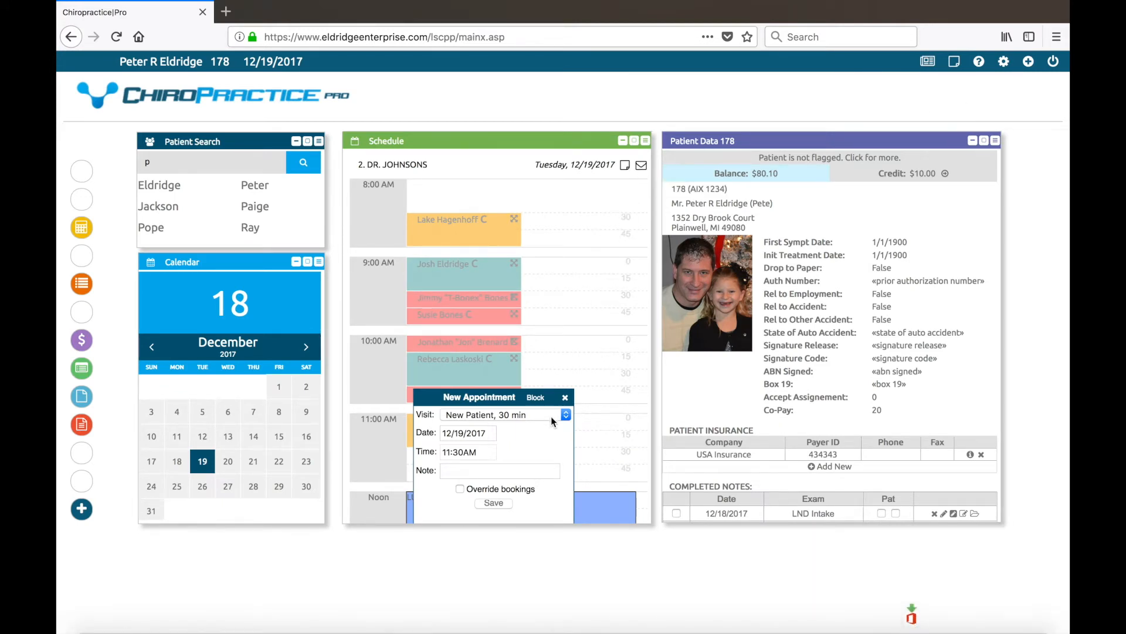
pyautogui.click(565, 398)
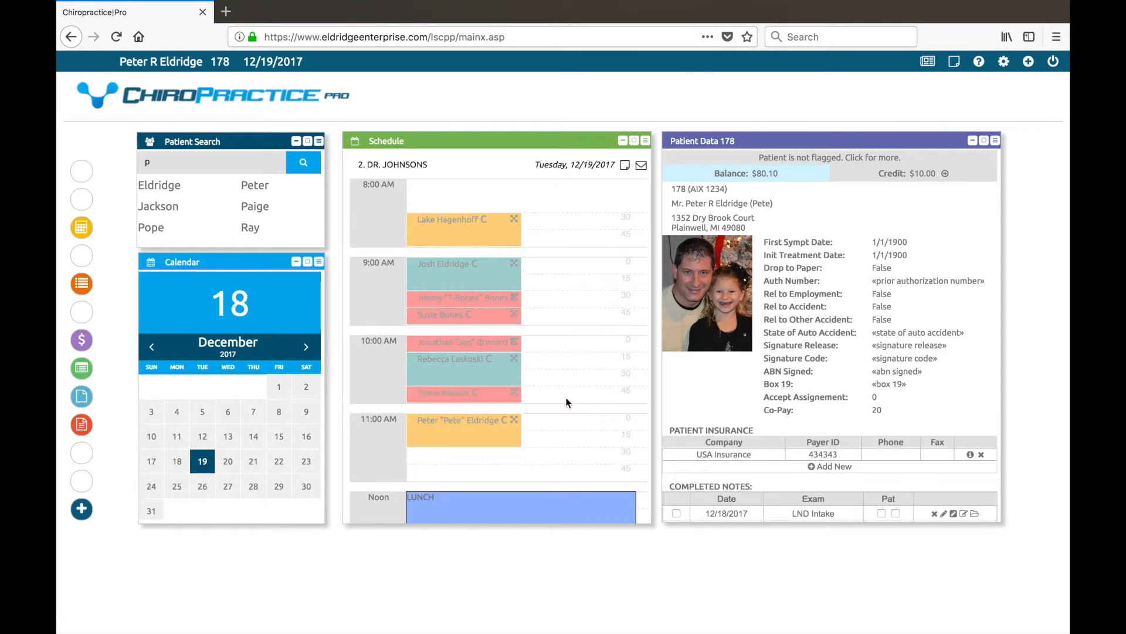
pyautogui.click(471, 379)
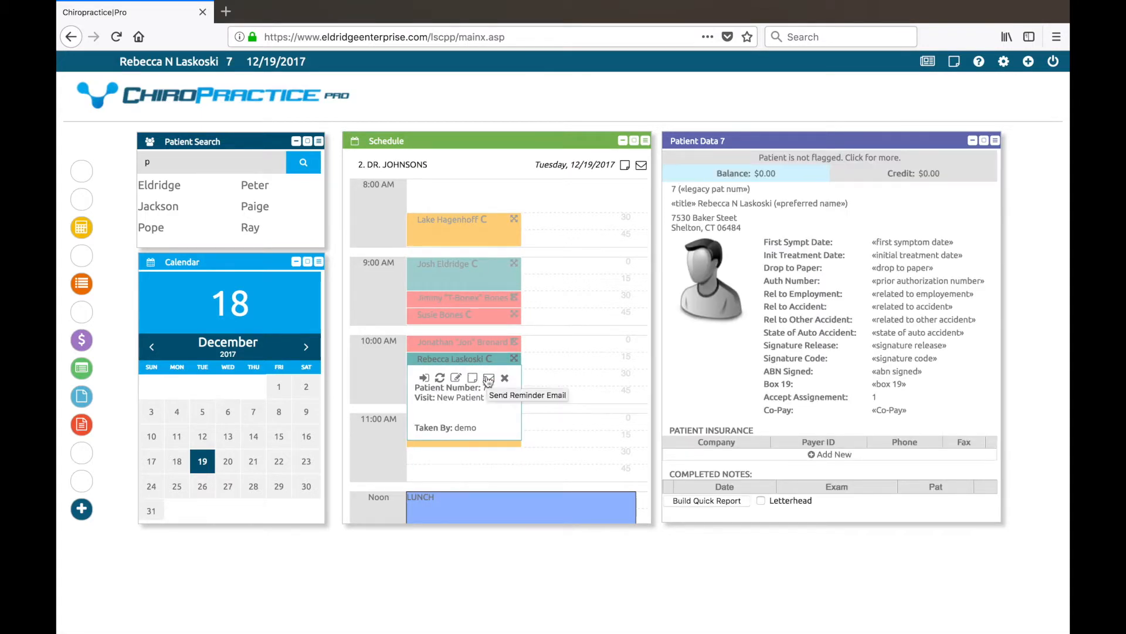
pyautogui.click(487, 378)
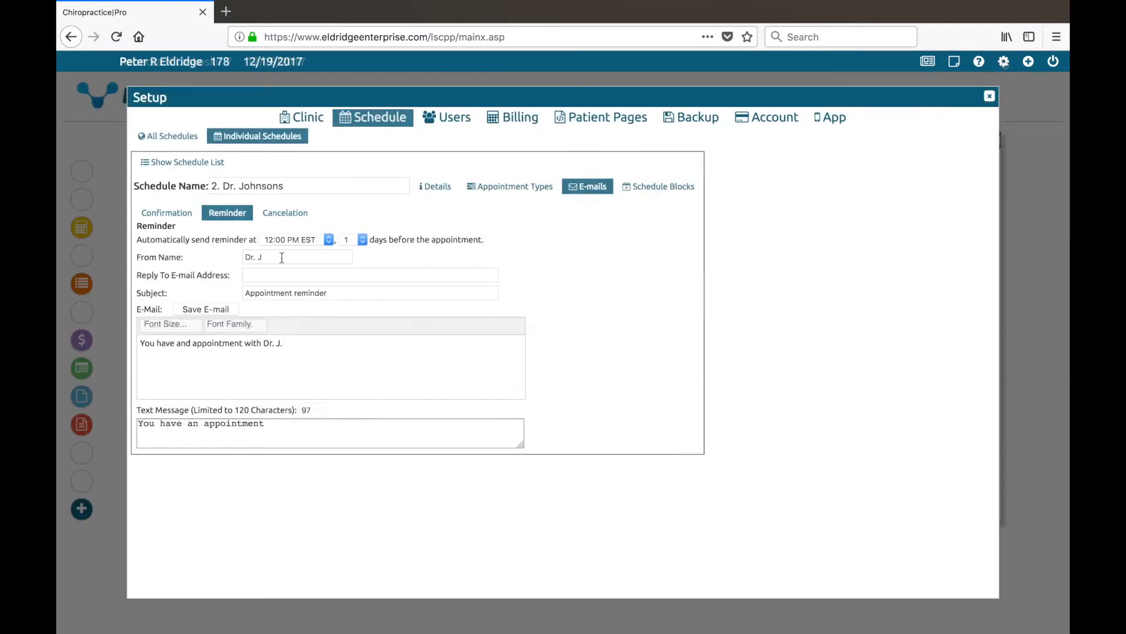
# Examine the schedule's cancelation e-mail settings, including its subject, message body and text message.
pyautogui.click(287, 214)
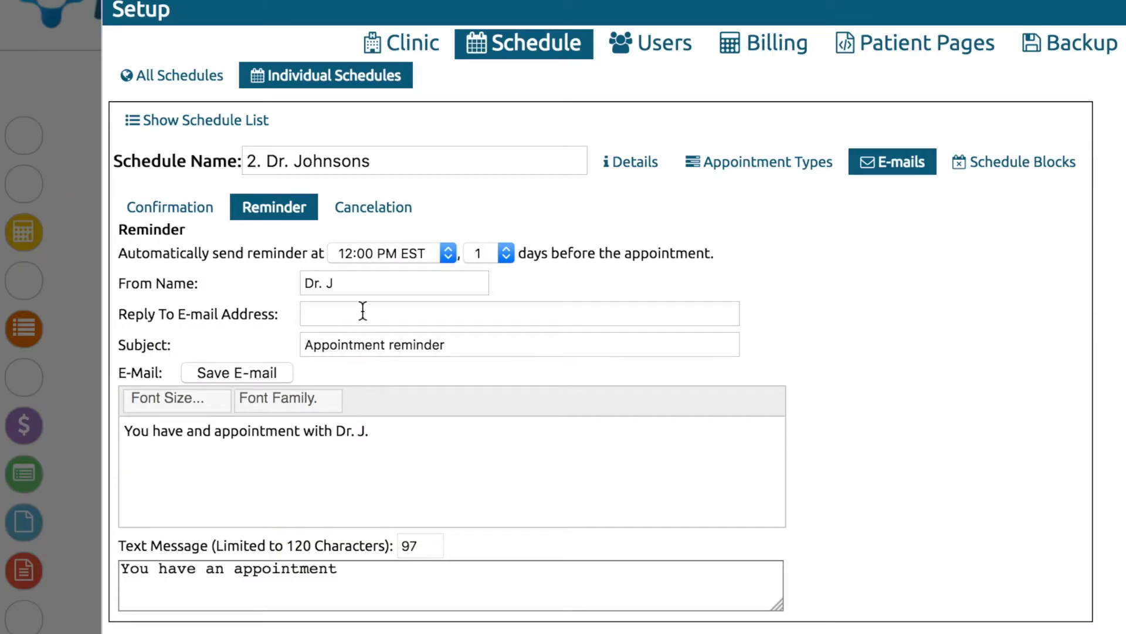
pyautogui.click(384, 213)
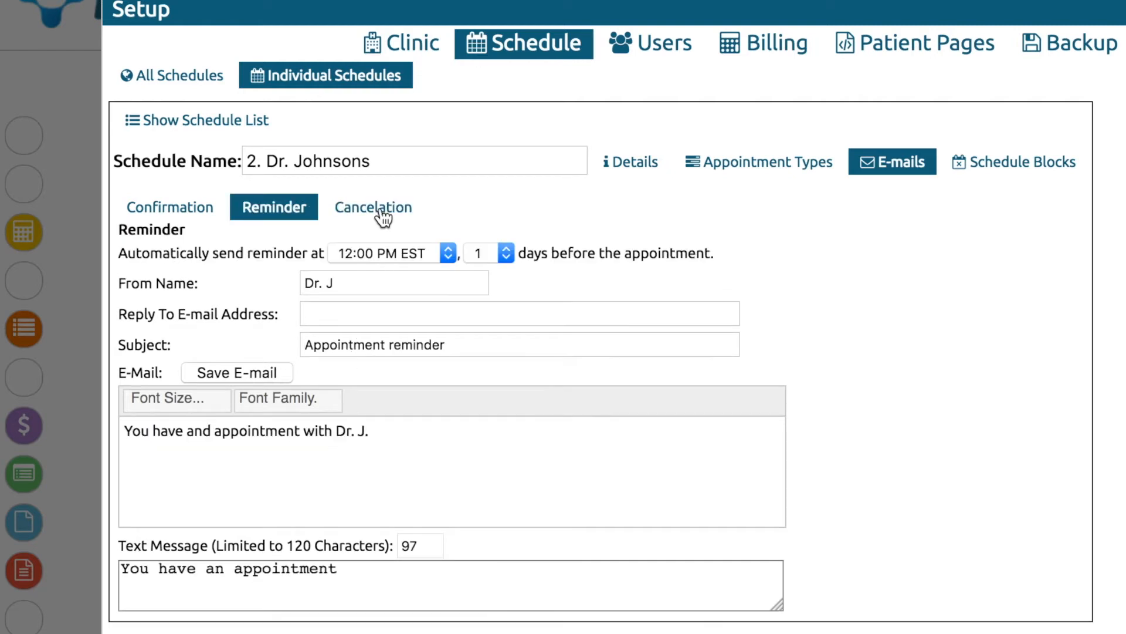
pyautogui.click(384, 214)
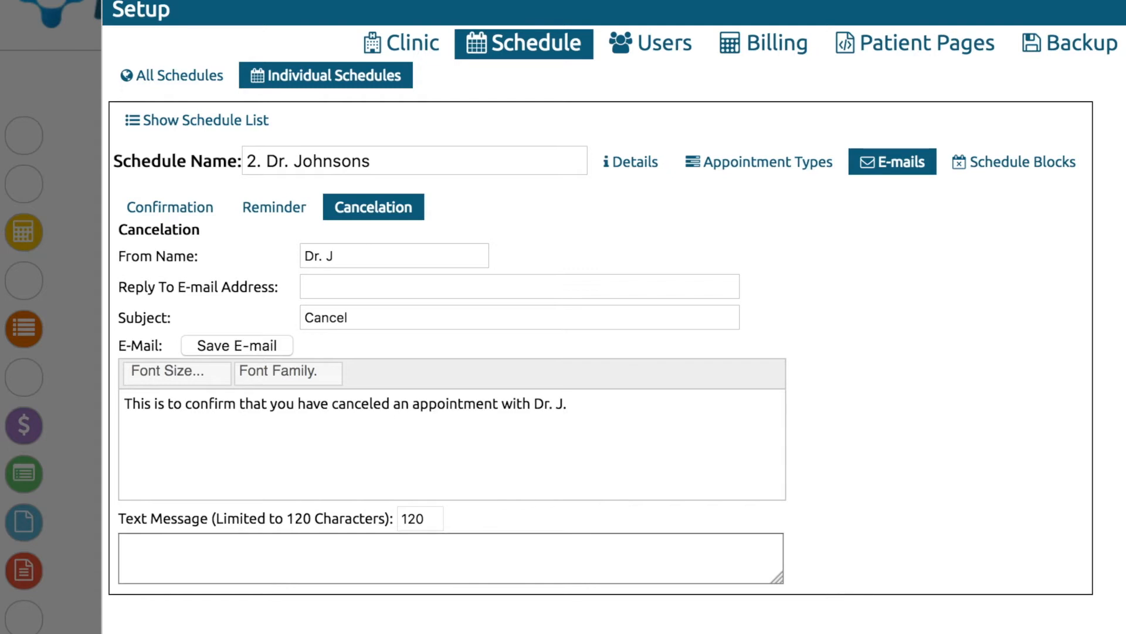
# Add a new schedule block of type Date Range with the description "Block Today".
pyautogui.click(1001, 167)
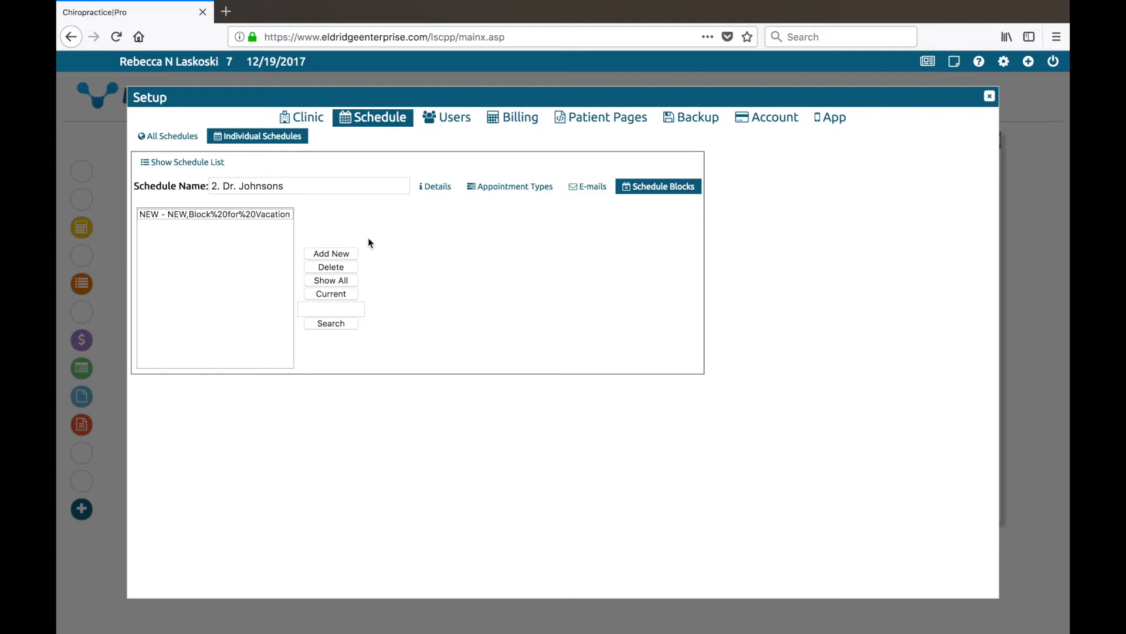
pyautogui.click(353, 255)
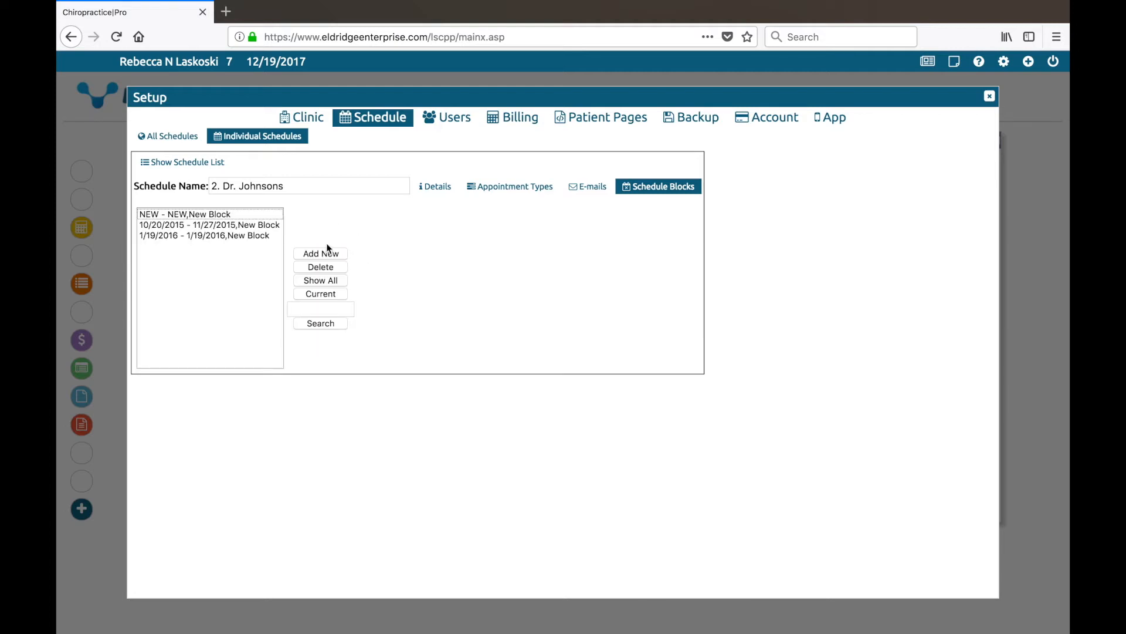
pyautogui.click(241, 214)
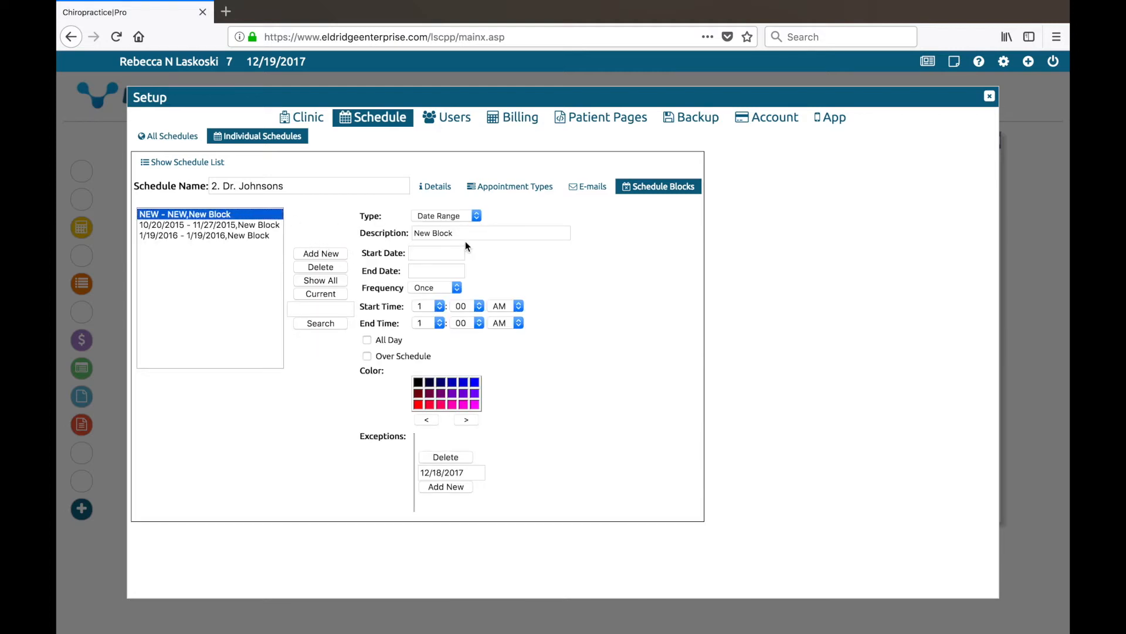
pyautogui.click(476, 217)
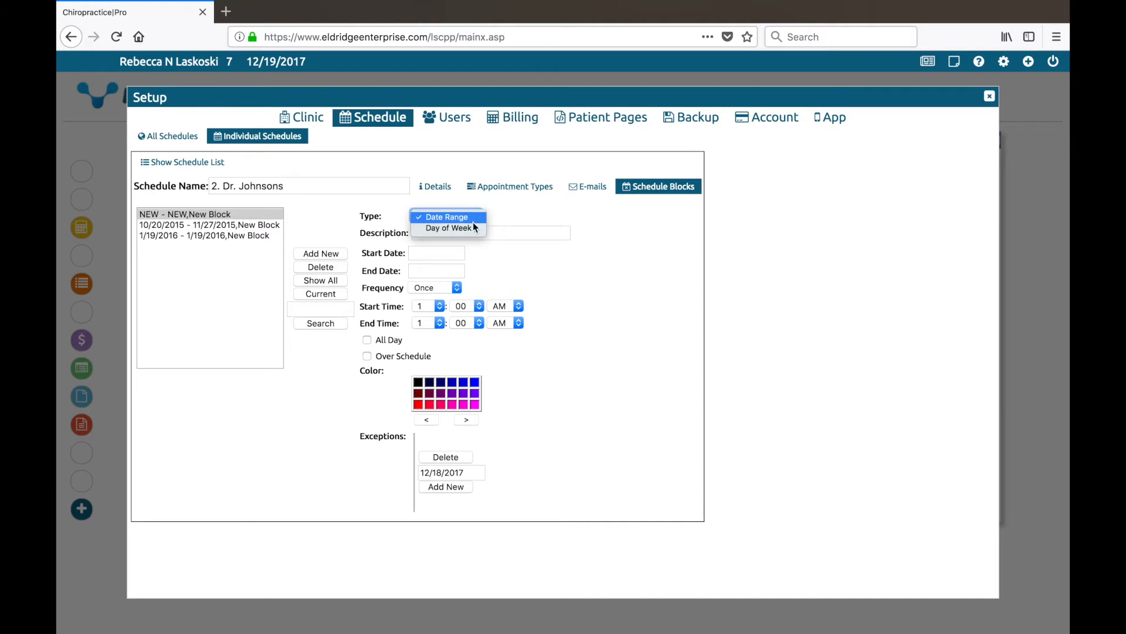
pyautogui.click(474, 218)
pyautogui.press('Tab')
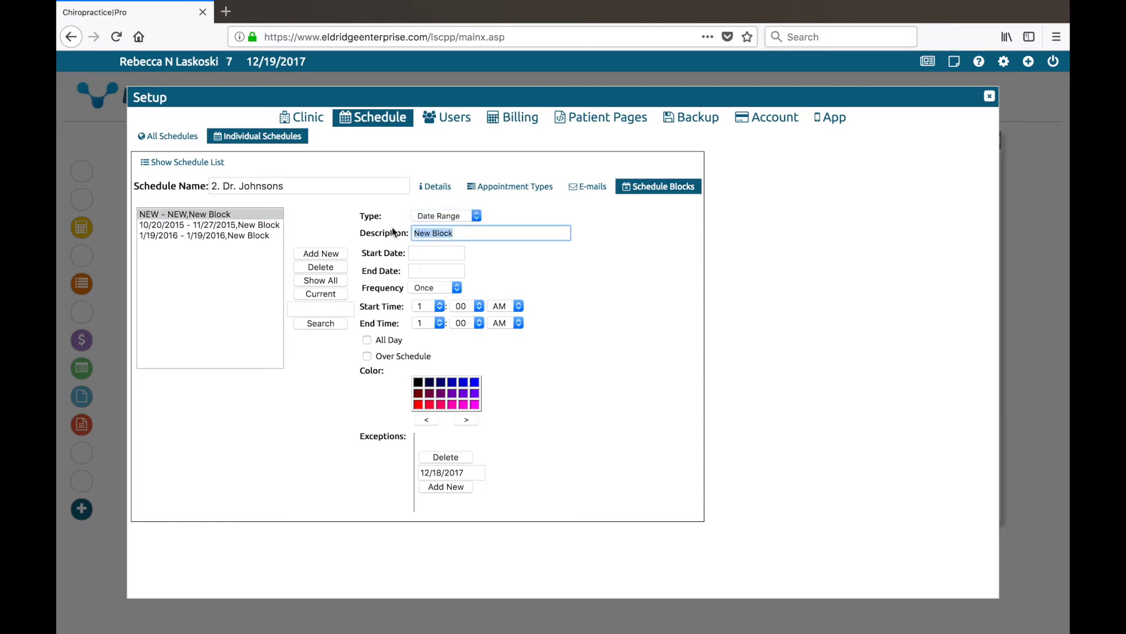
pyautogui.write('Block Today')
# Set both the start date and end date of the Block Today block to 12/19/2017.
pyautogui.click(417, 251)
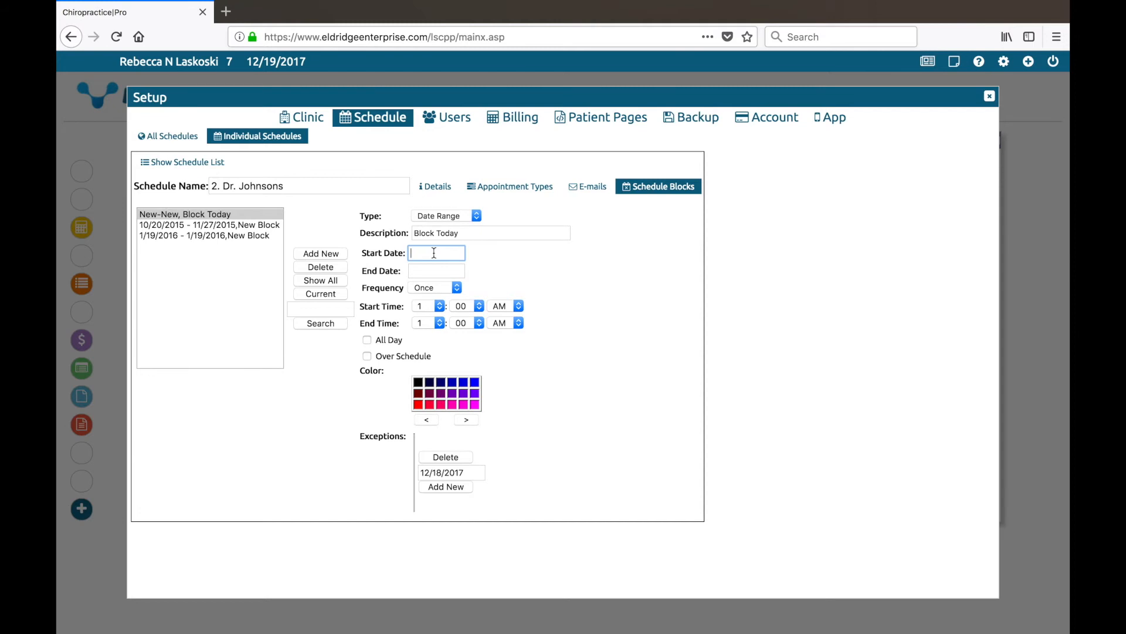
pyautogui.write('12/19/2017')
pyautogui.click(450, 271)
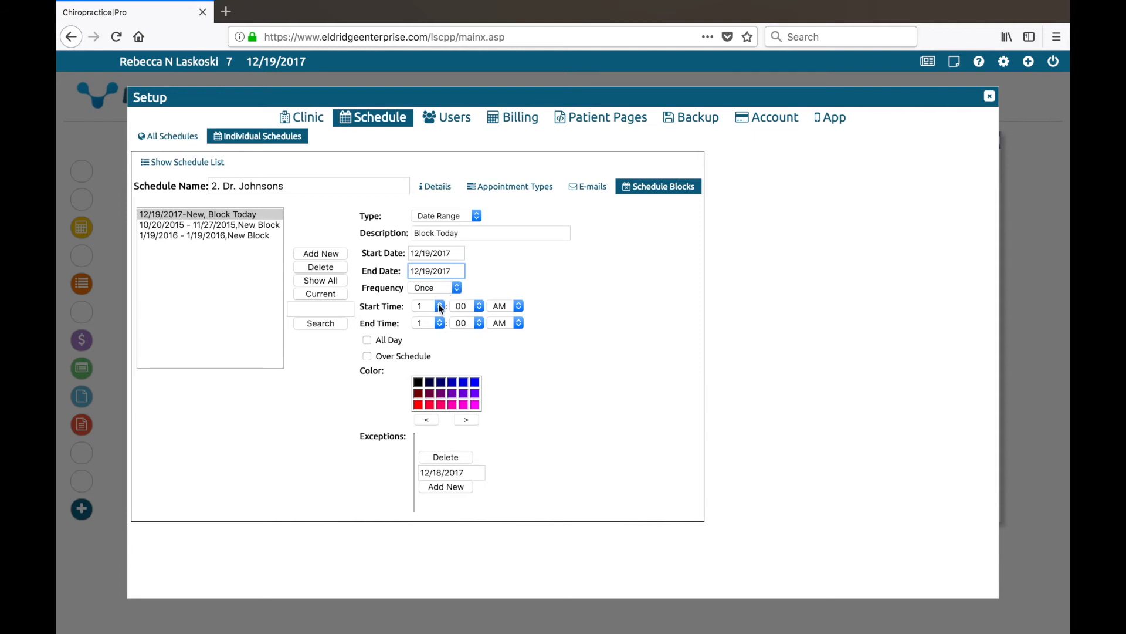
# Set the block's start time to 1:00 PM and its end time to 1:30 PM.
pyautogui.click(438, 304)
pyautogui.click(516, 302)
pyautogui.click(521, 302)
pyautogui.click(516, 316)
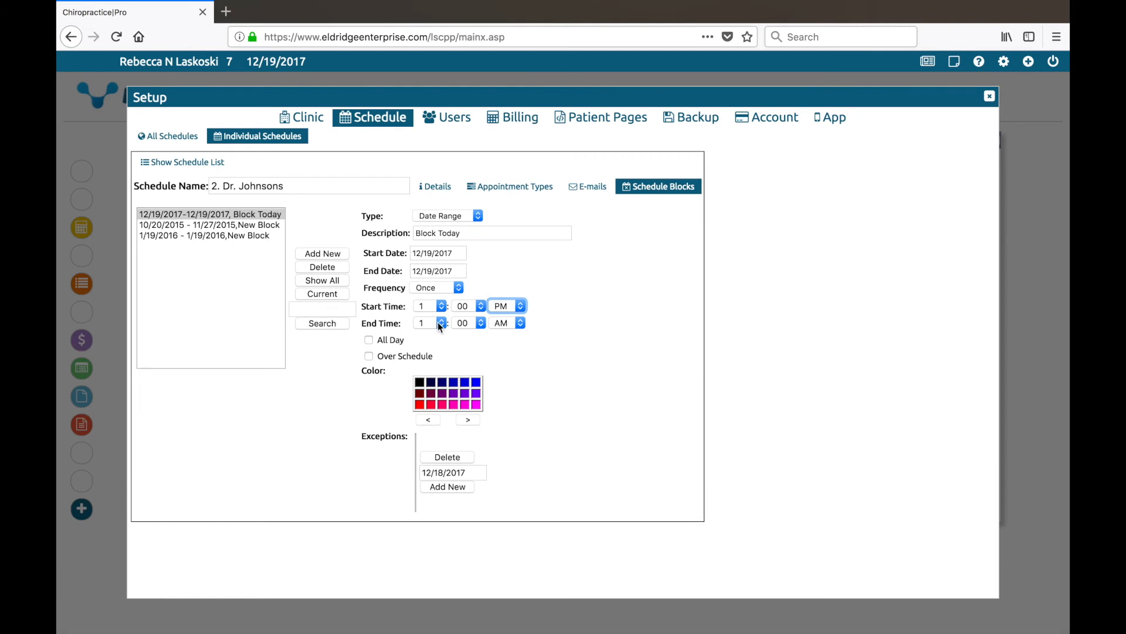
pyautogui.click(482, 322)
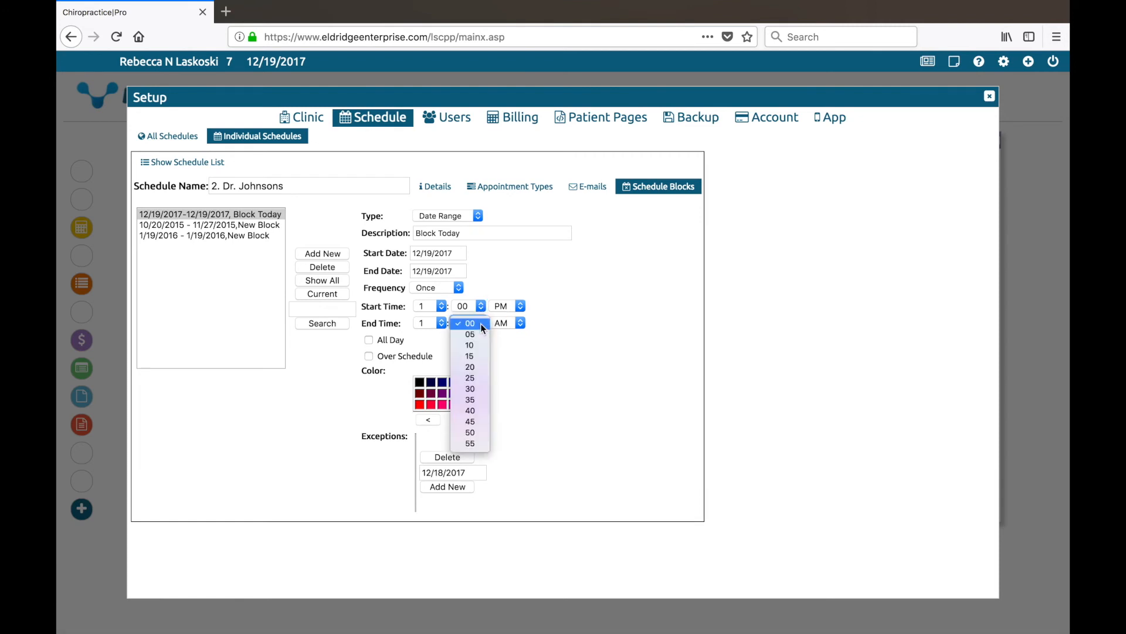
pyautogui.click(481, 389)
pyautogui.click(521, 326)
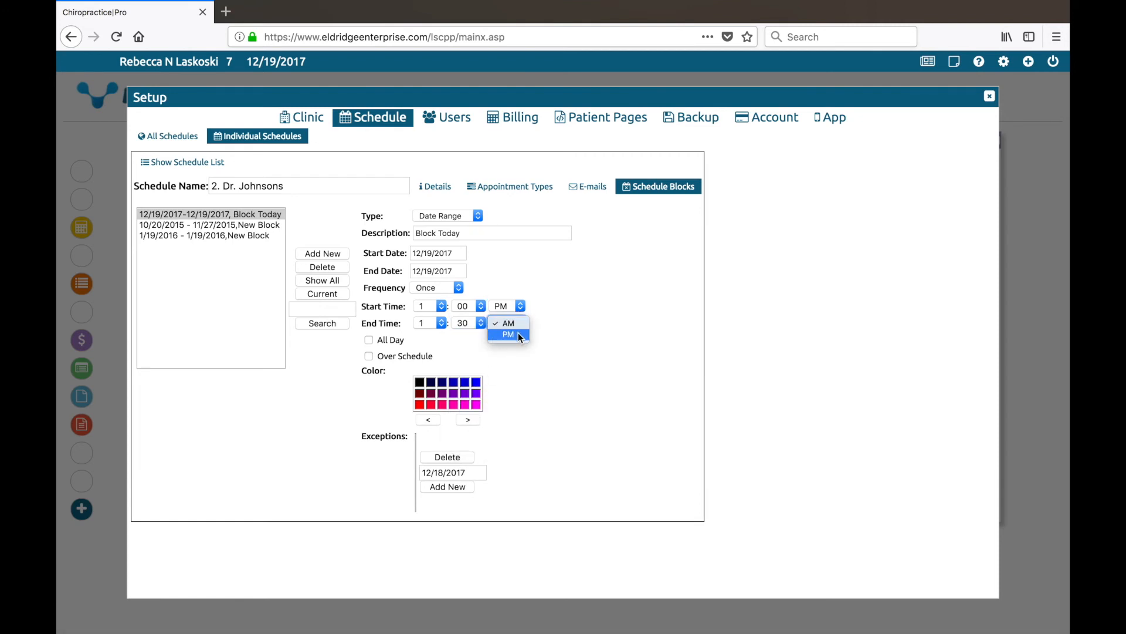
pyautogui.click(567, 337)
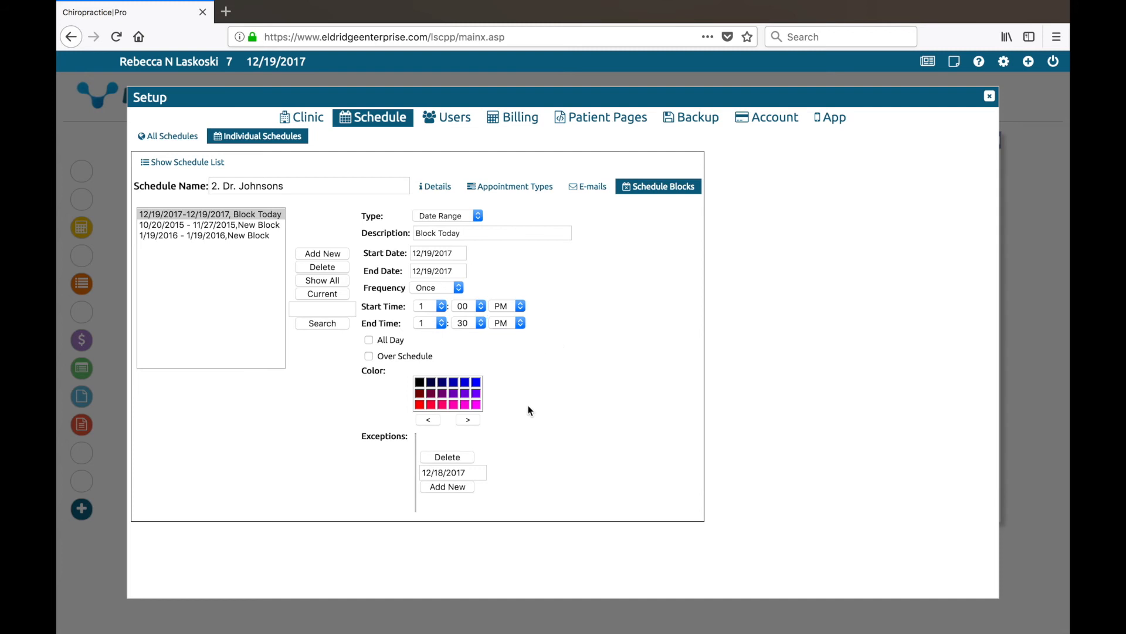
# Add 12/18/2017 as an exception date for the Block Today block.
pyautogui.click(460, 489)
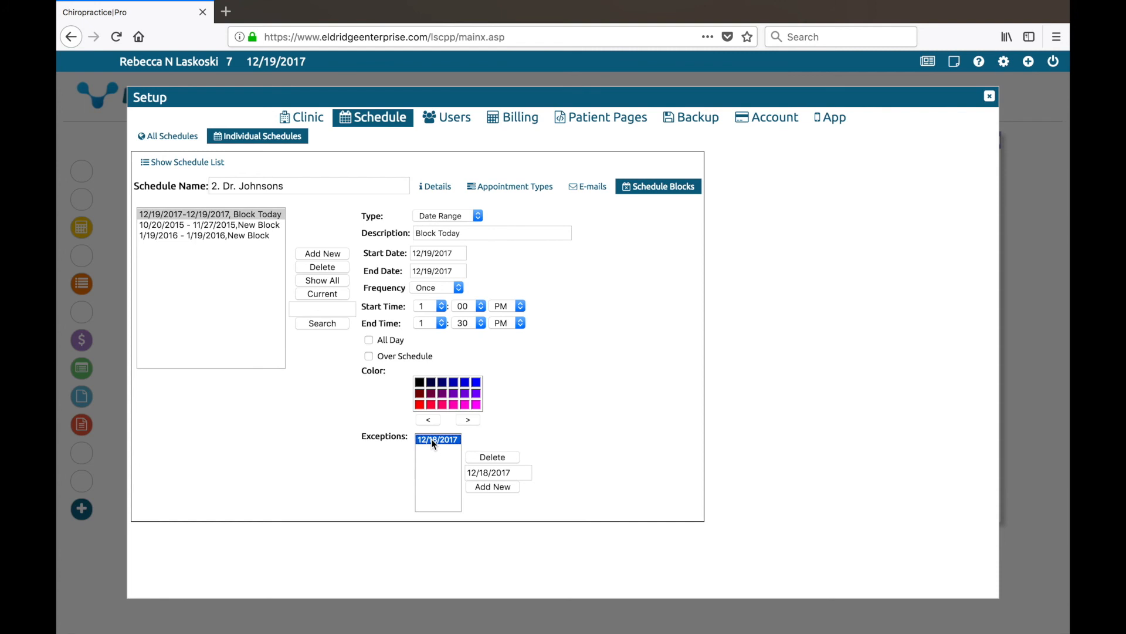
pyautogui.click(590, 424)
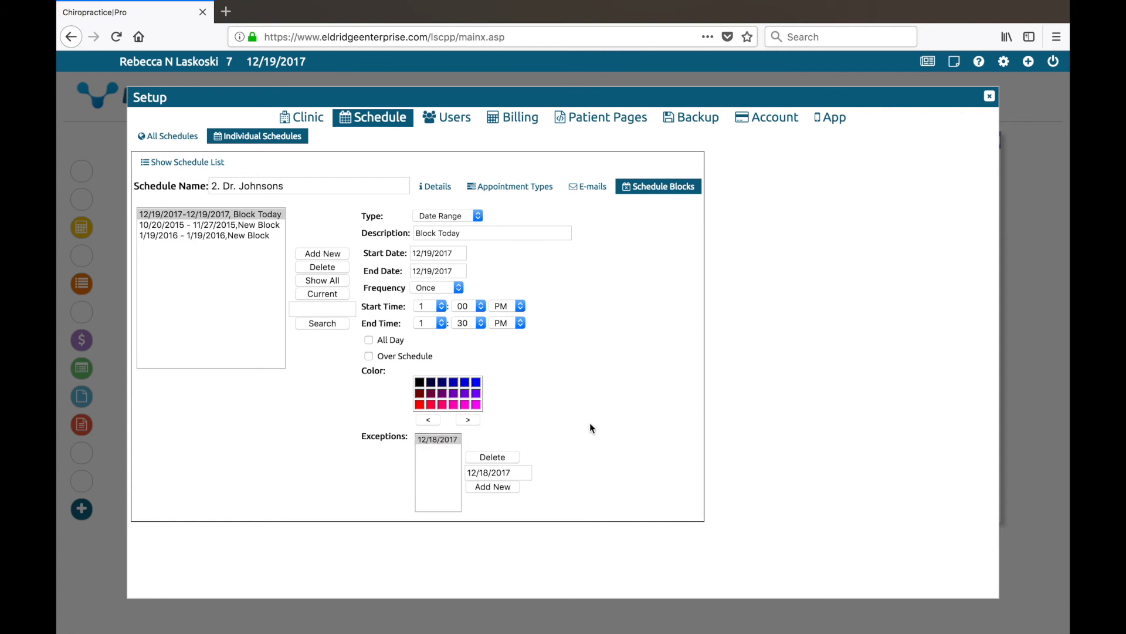